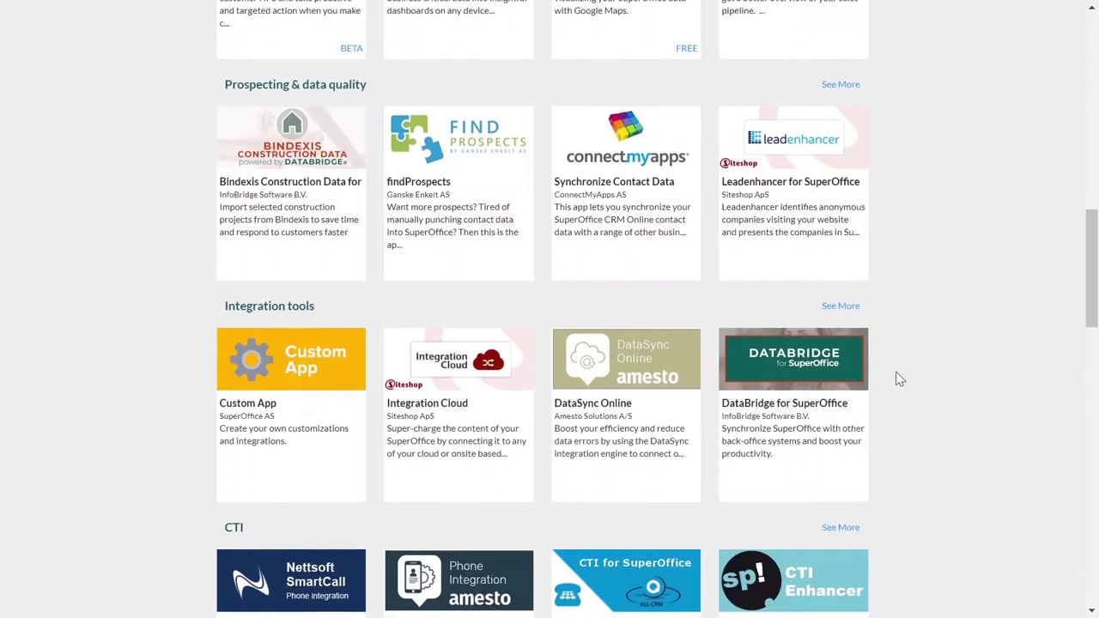
# Step: Browse the App Store categories and open the full list of ERP apps
pyautogui.scroll(-3, 899, 378)
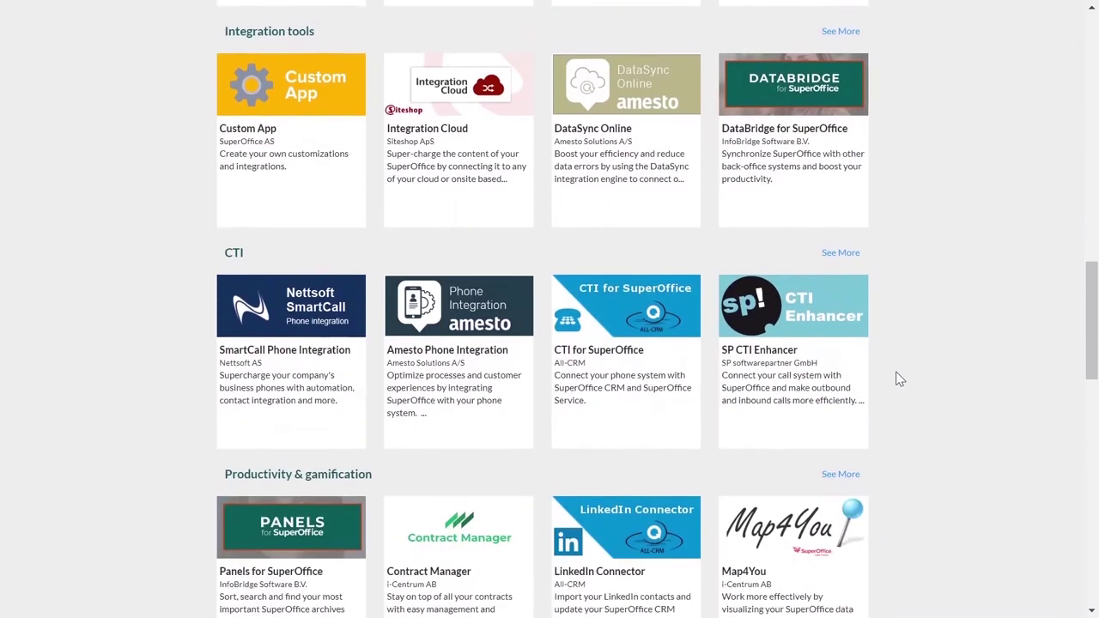
pyautogui.scroll(-3, 898, 378)
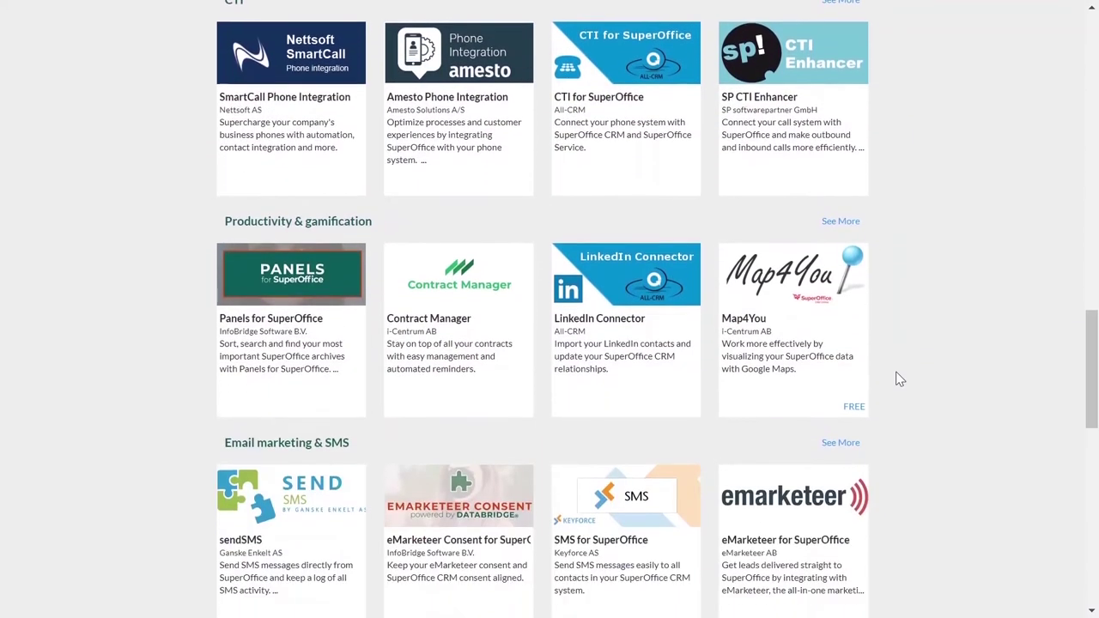
pyautogui.scroll(-3, 898, 378)
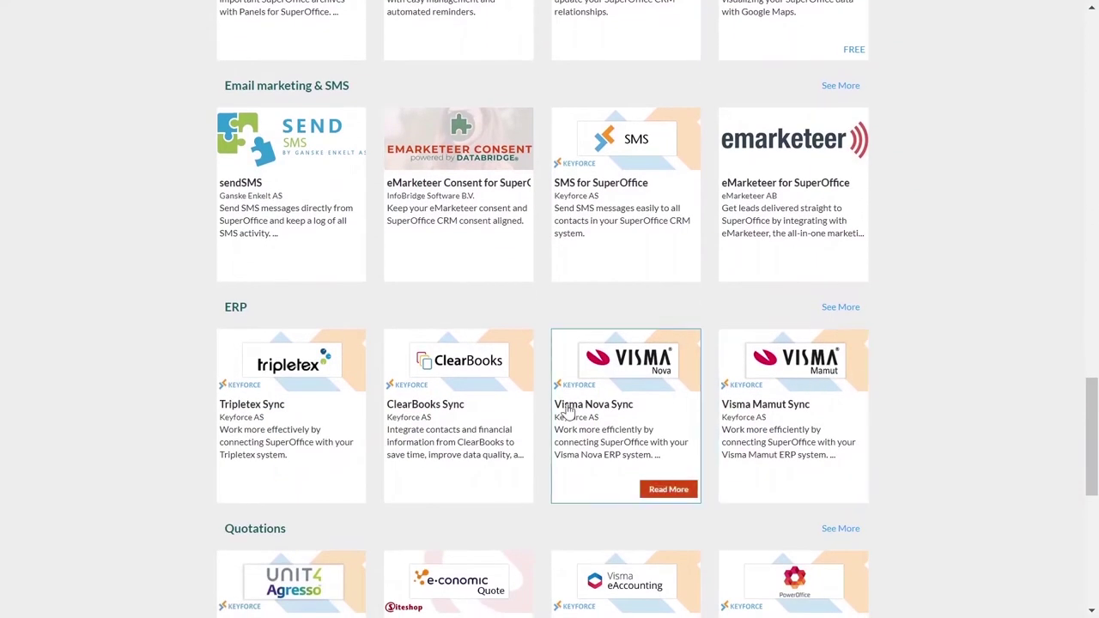
pyautogui.scroll(-2, 796, 438)
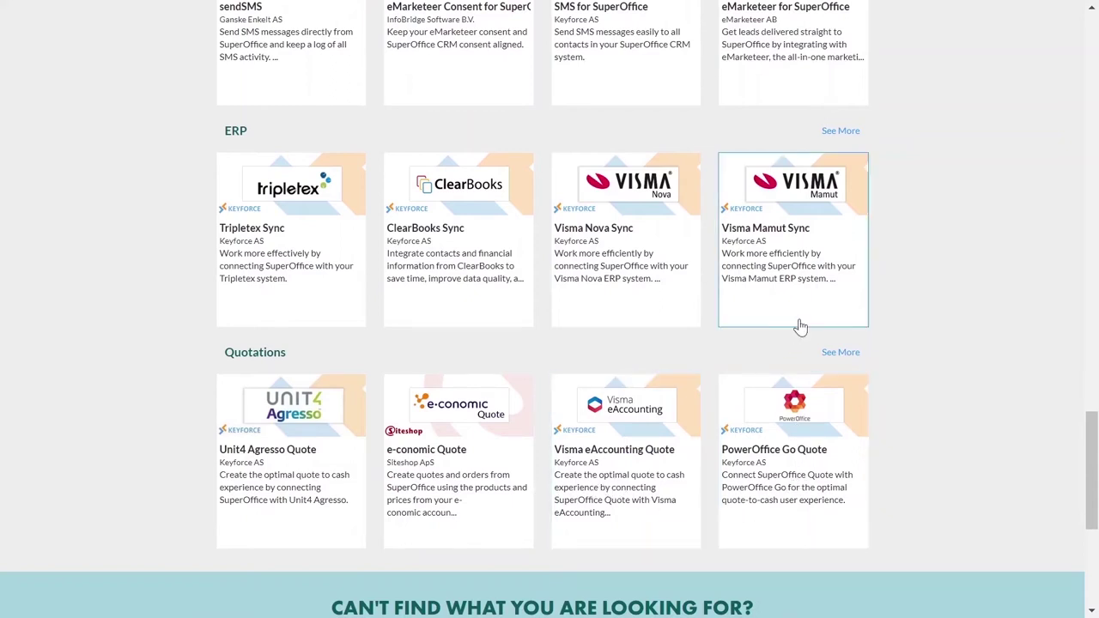
pyautogui.click(837, 136)
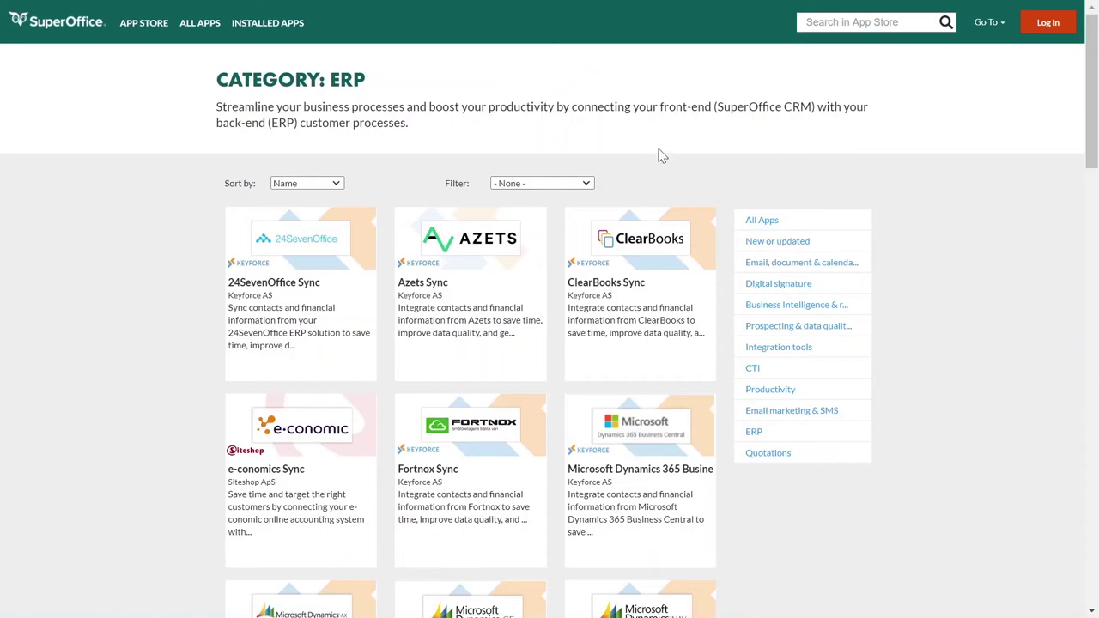
# Step: Look through the ERP apps and open the page of the Visma NET Sync app
pyautogui.scroll(-4, 661, 156)
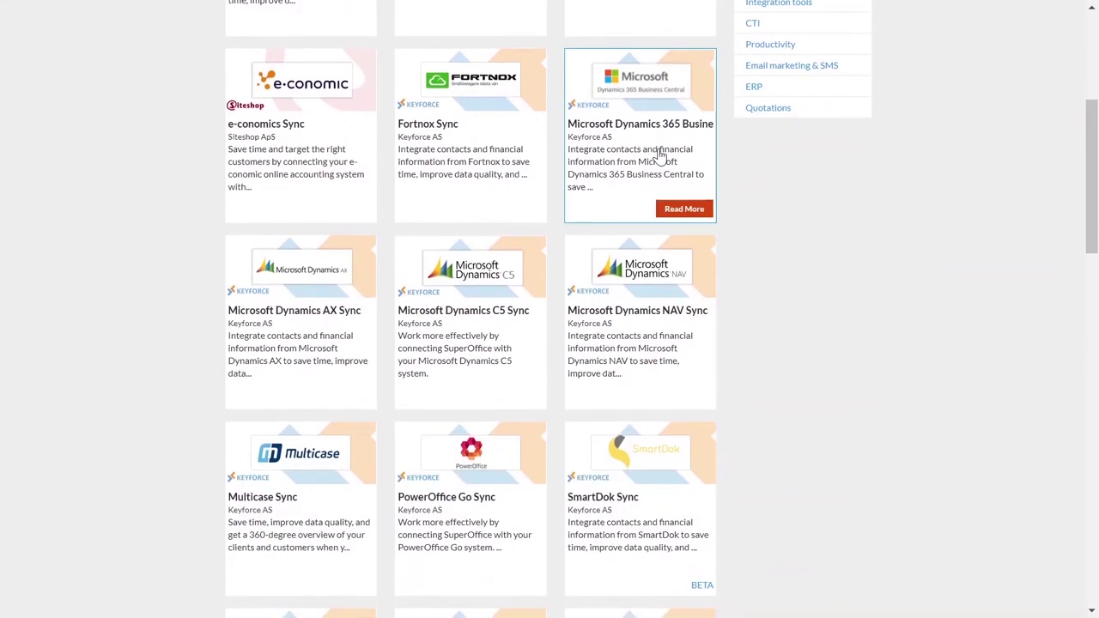
pyautogui.scroll(-2, 661, 155)
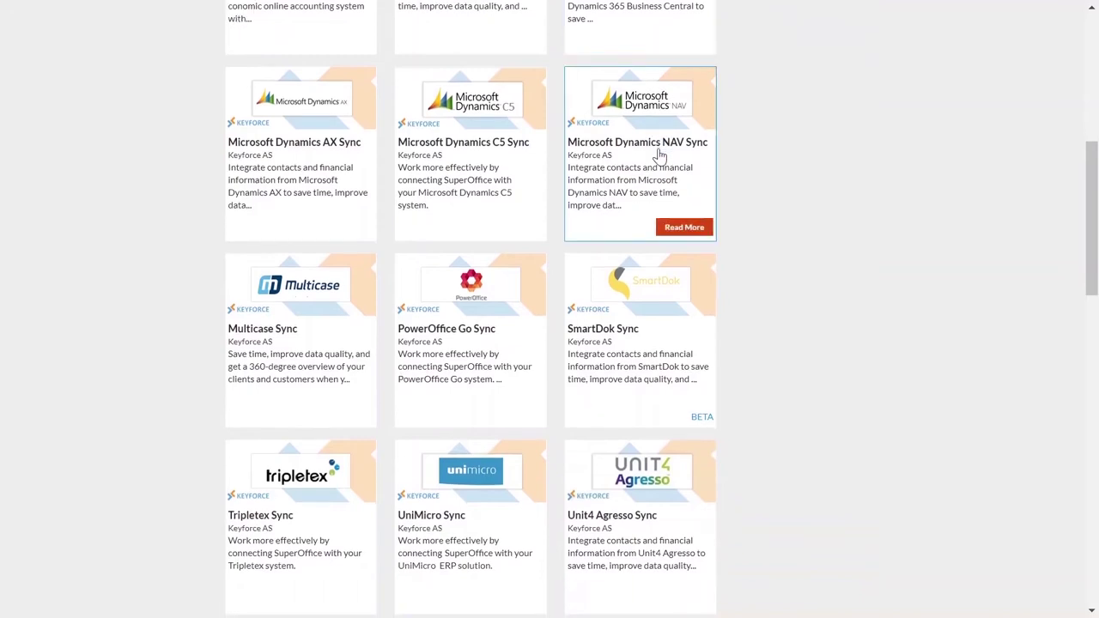
pyautogui.scroll(-2, 659, 156)
pyautogui.scroll(-3, 659, 156)
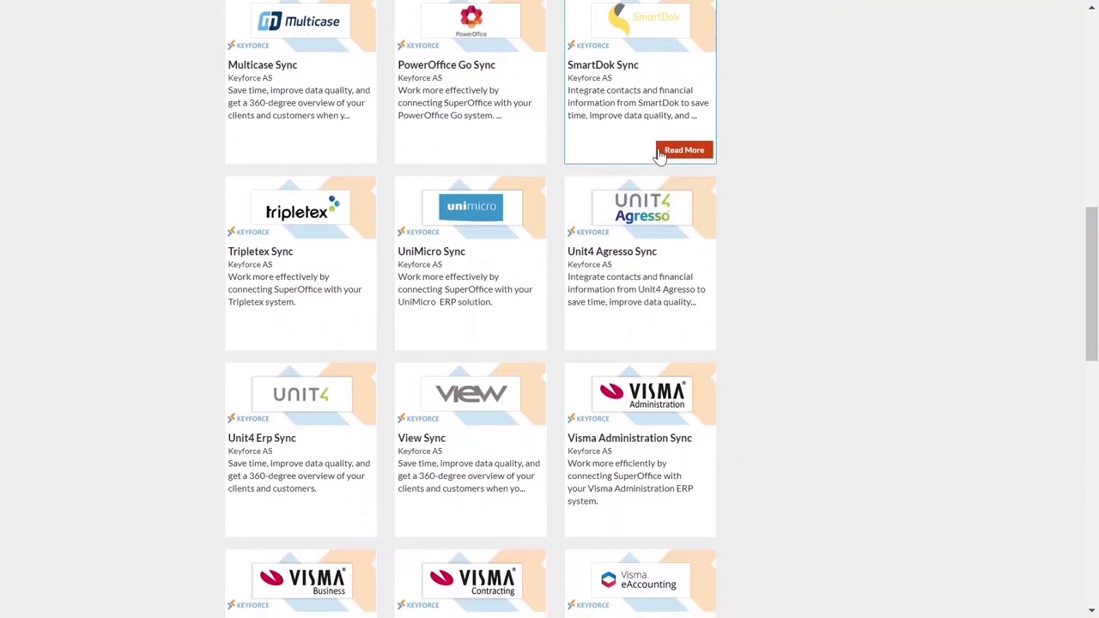
pyautogui.scroll(-2, 659, 155)
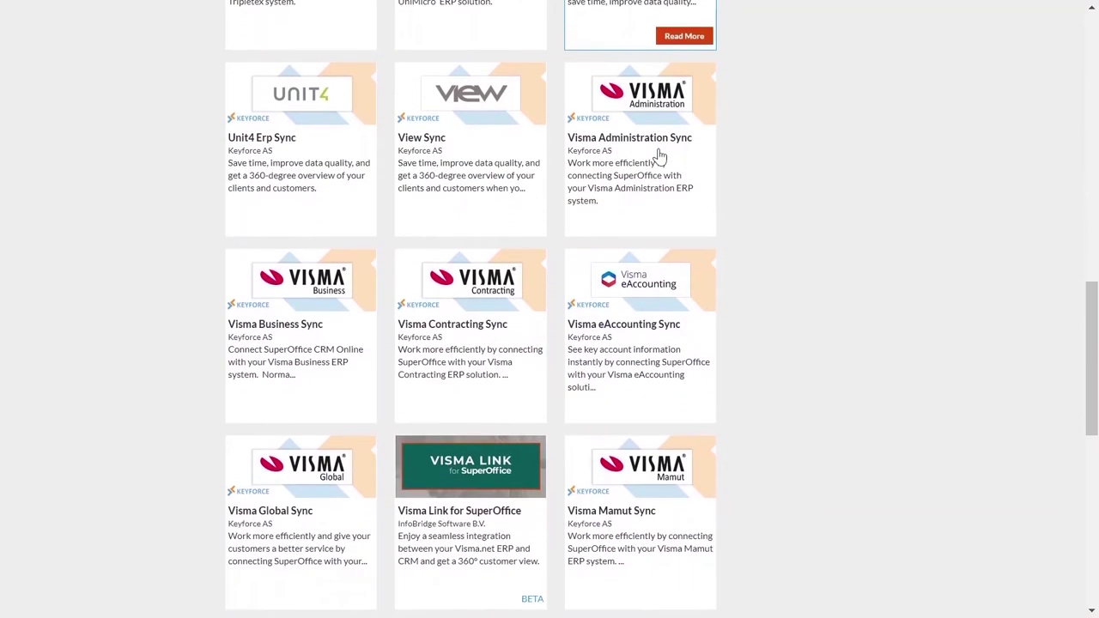
pyautogui.scroll(-1, 659, 155)
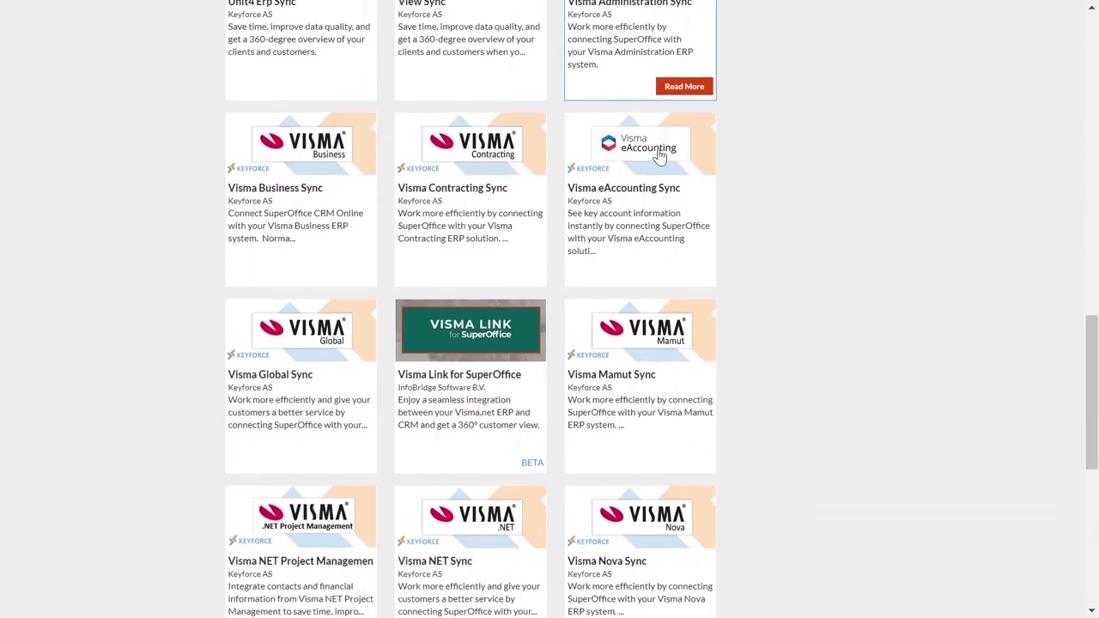
pyautogui.scroll(-1, 659, 155)
pyautogui.scroll(-1, 660, 155)
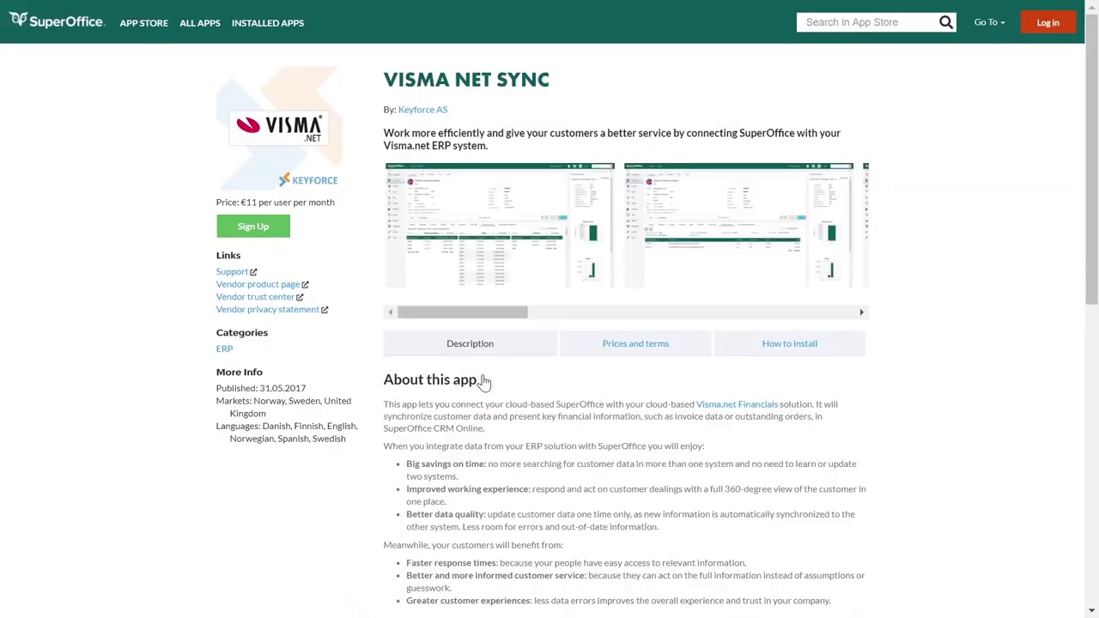
# Step: Read the Visma NET Sync app's description, its prices and terms, and its installation instructions
pyautogui.scroll(-3, 483, 380)
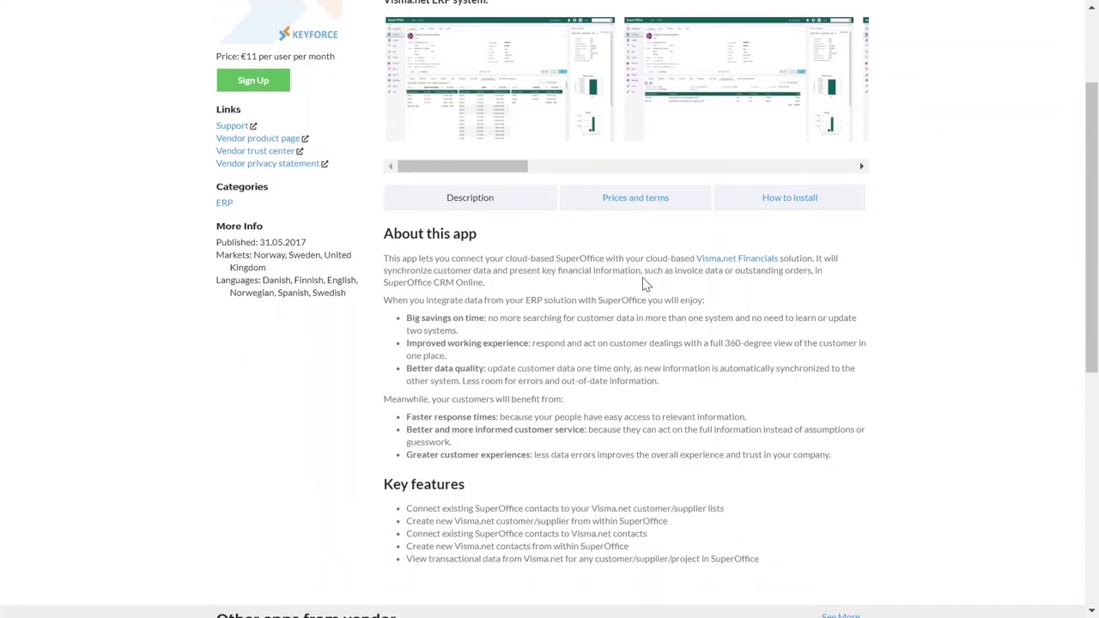
pyautogui.click(631, 206)
pyautogui.scroll(-1, 644, 294)
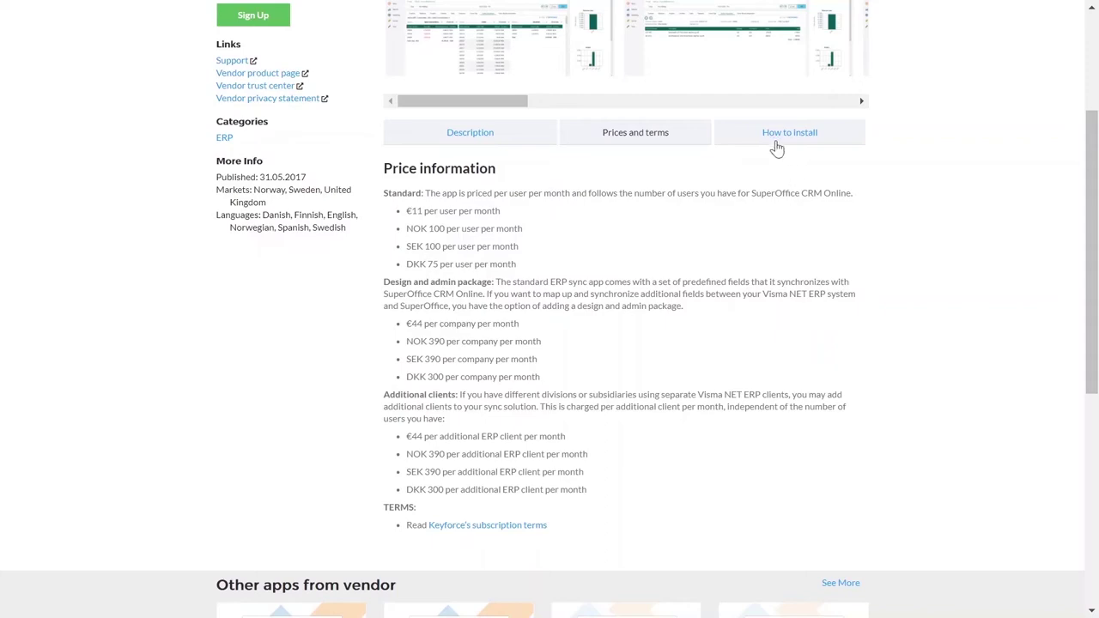
pyautogui.click(769, 142)
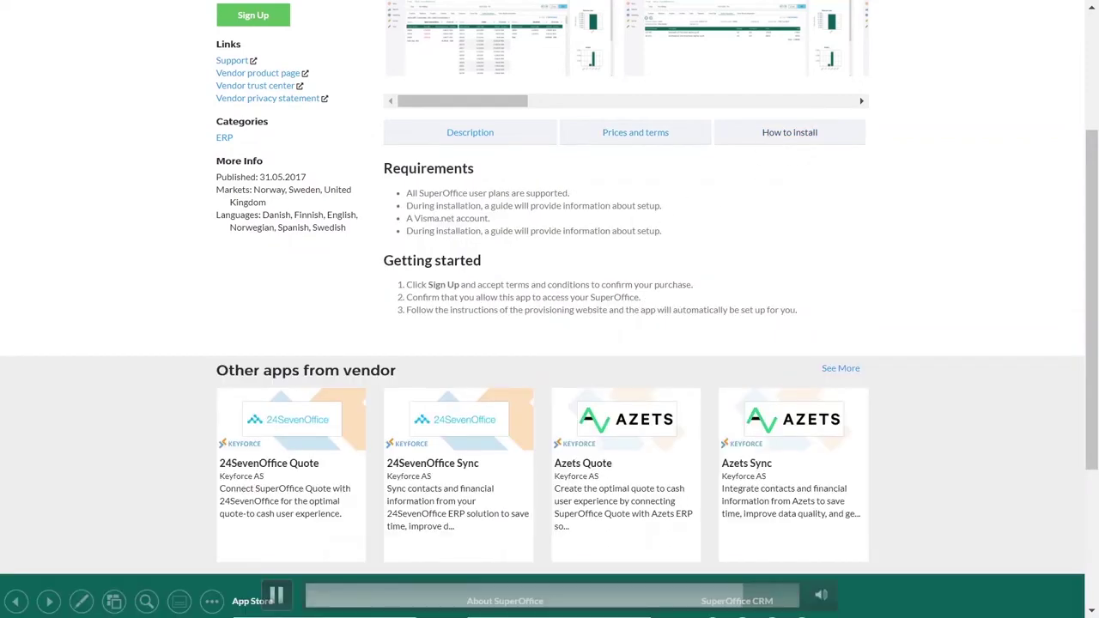
pyautogui.scroll(2, 549, 309)
pyautogui.scroll(2, 503, 233)
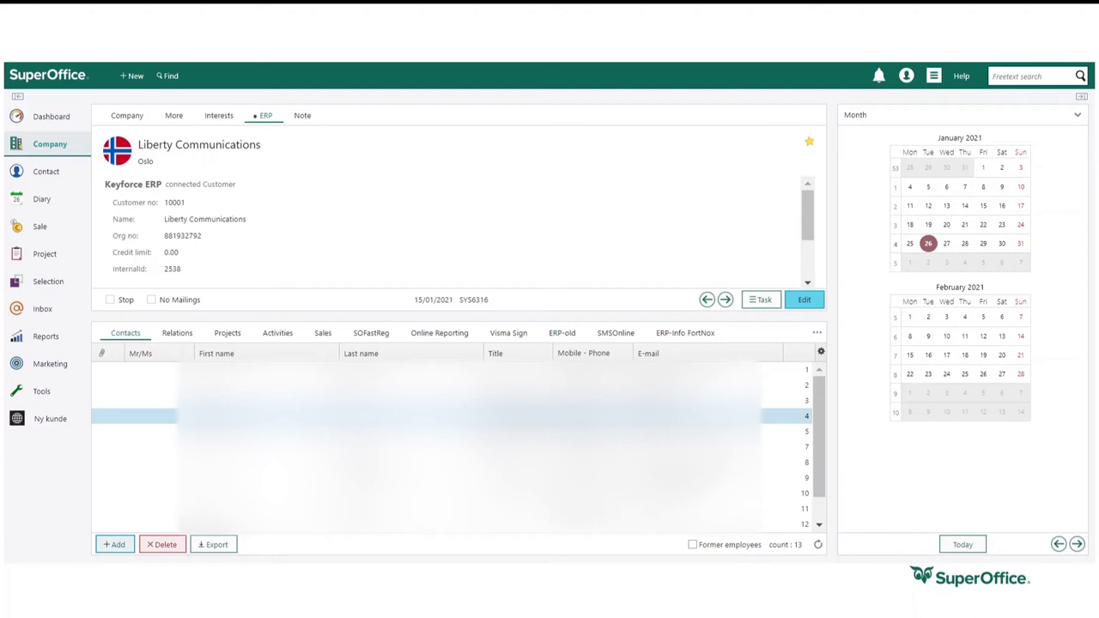
# Step: View the ERP information of Liberty Communications and examine the supplier and contact field mappings for Keyforce ERP
pyautogui.click(265, 120)
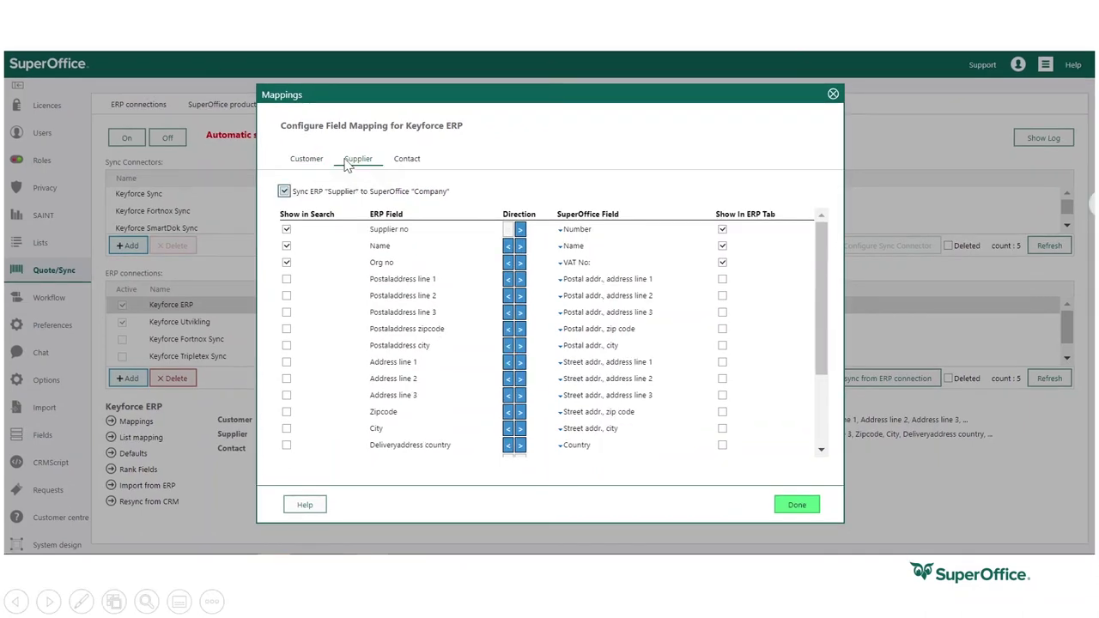
pyautogui.click(359, 166)
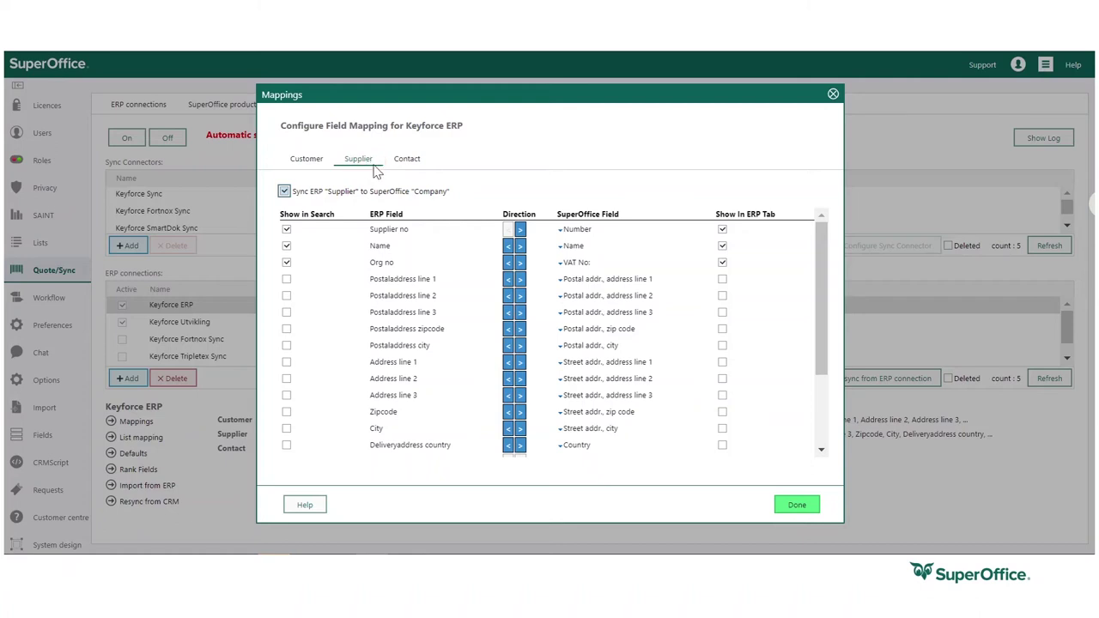
pyautogui.click(407, 159)
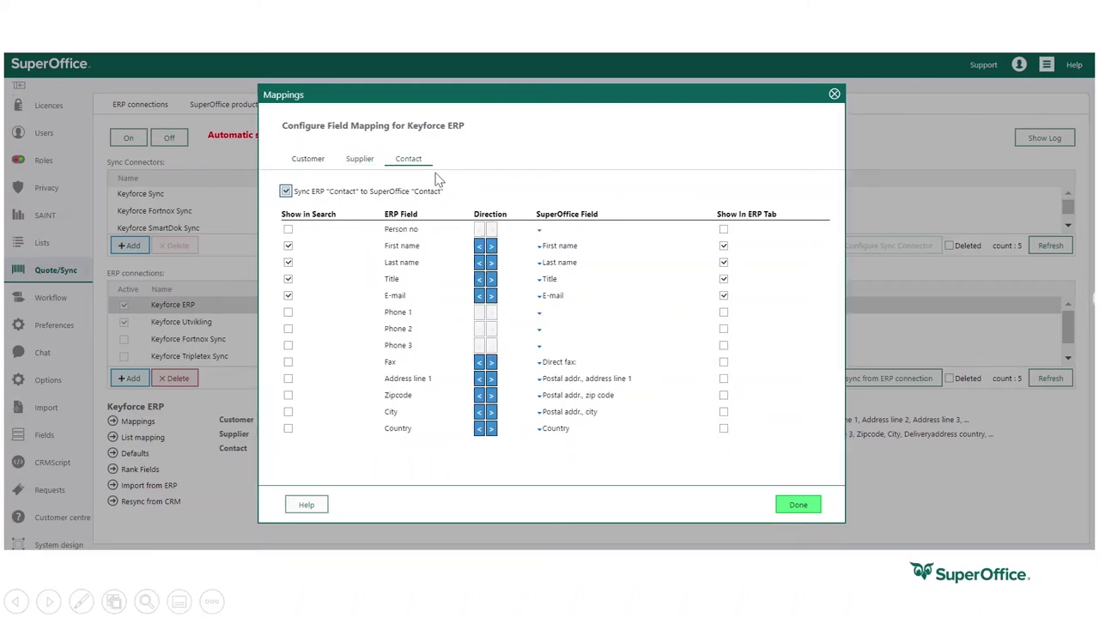
pyautogui.click(393, 165)
pyautogui.click(455, 176)
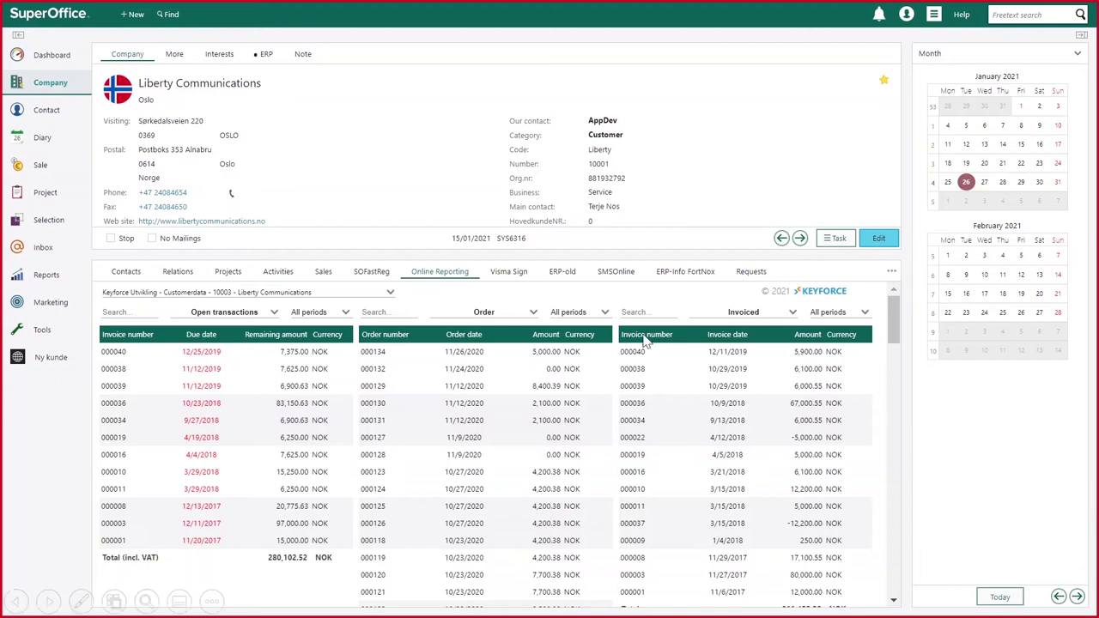
pyautogui.click(225, 311)
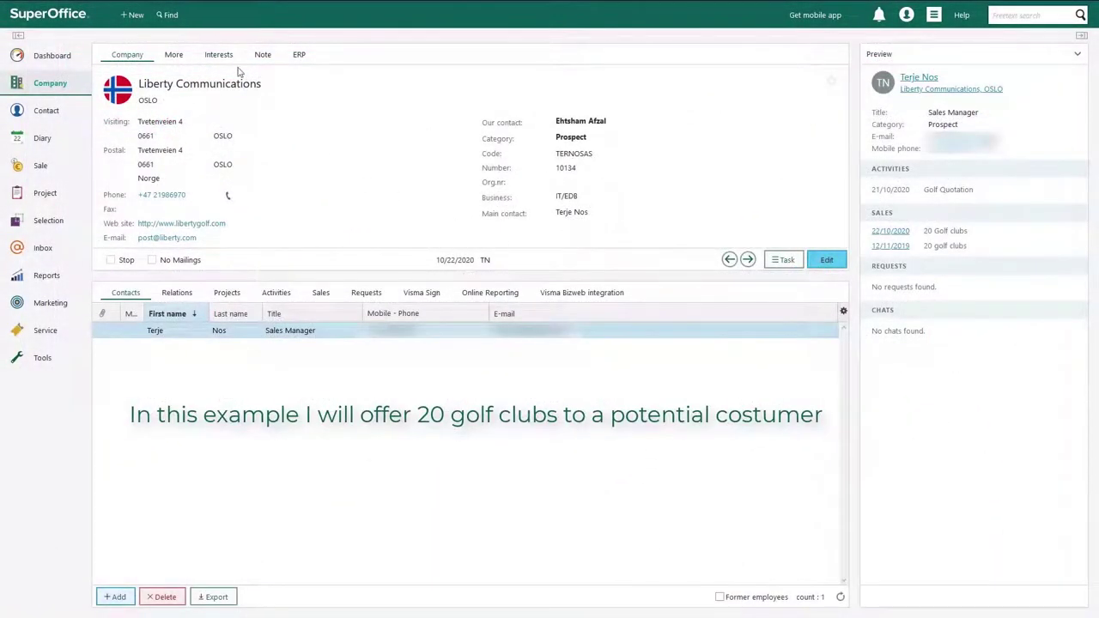
# Step: Create and save a new sale named "20 golf clubs" for Liberty Communications
pyautogui.click(138, 16)
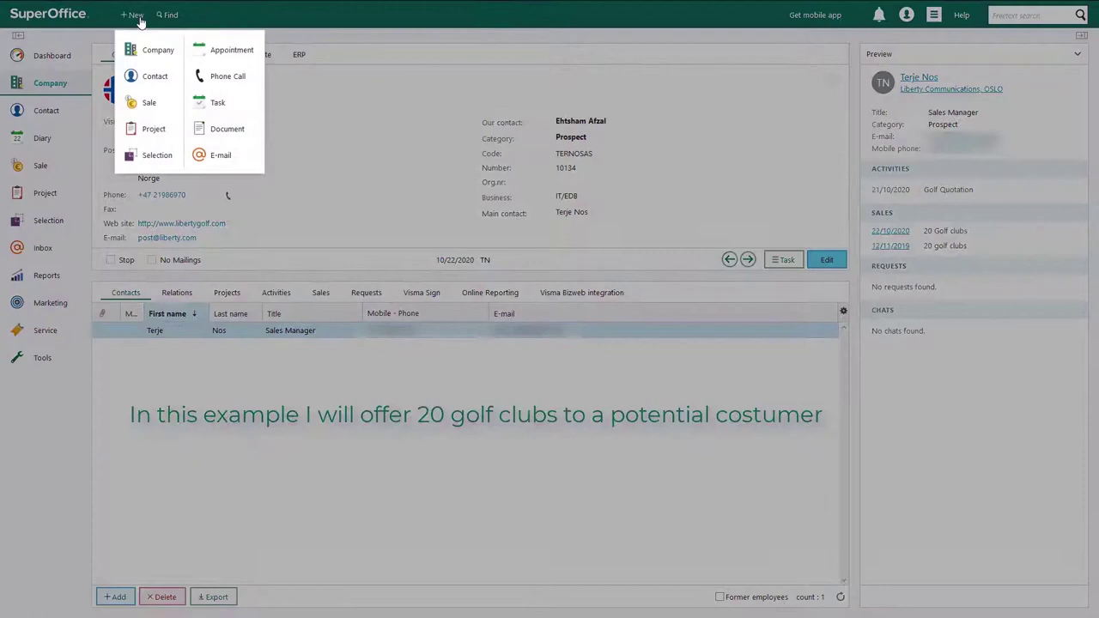
pyautogui.click(147, 103)
pyautogui.write('20')
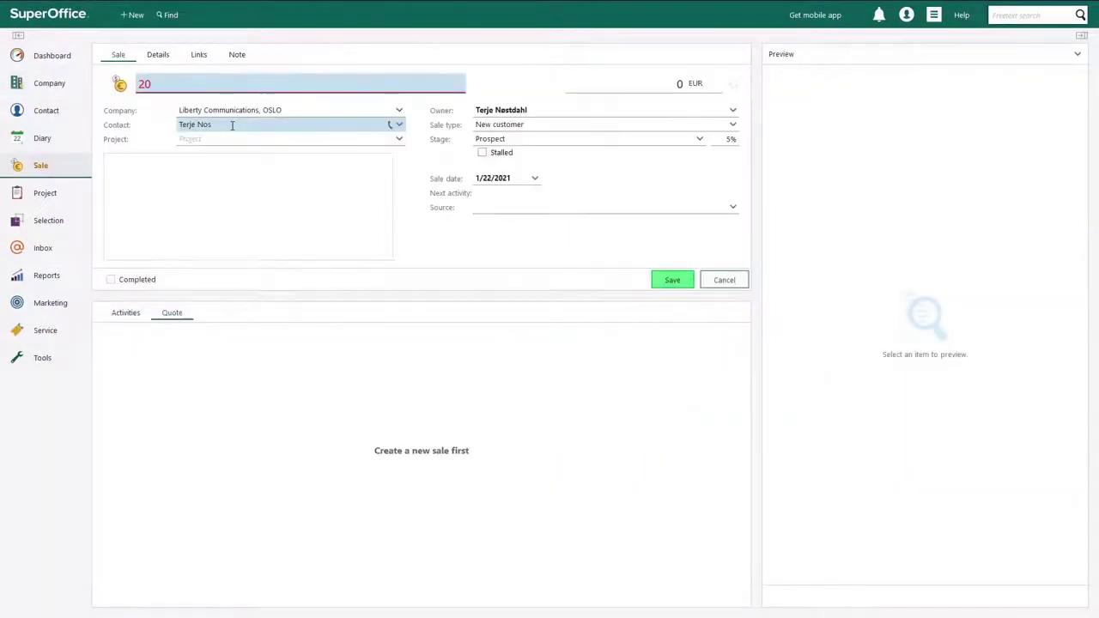
pyautogui.write(' golf')
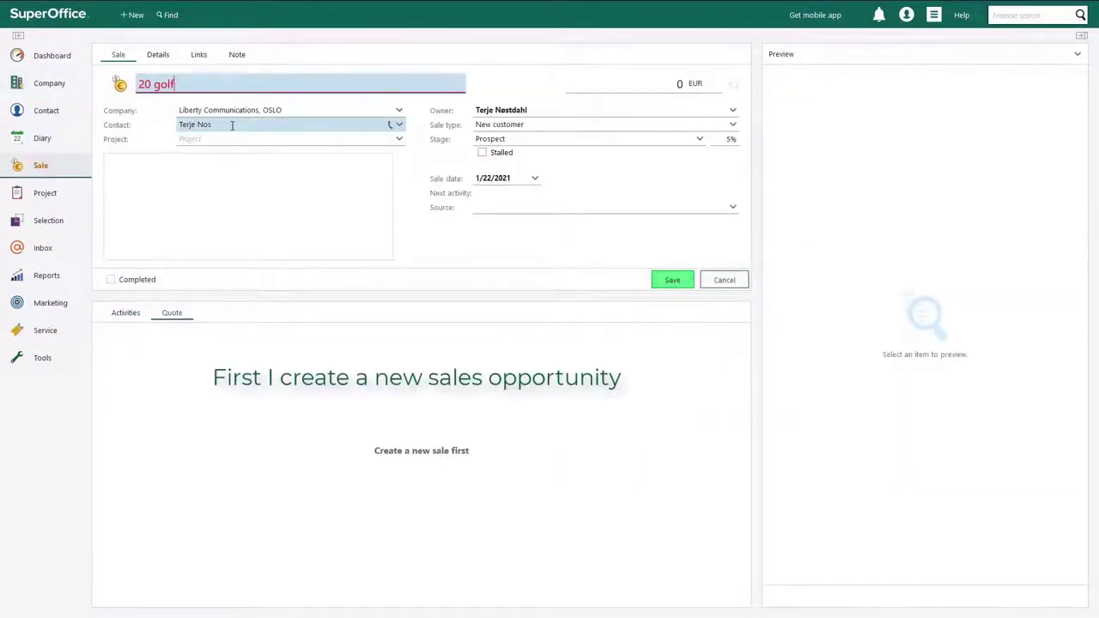
pyautogui.write(' clubs')
pyautogui.click(407, 188)
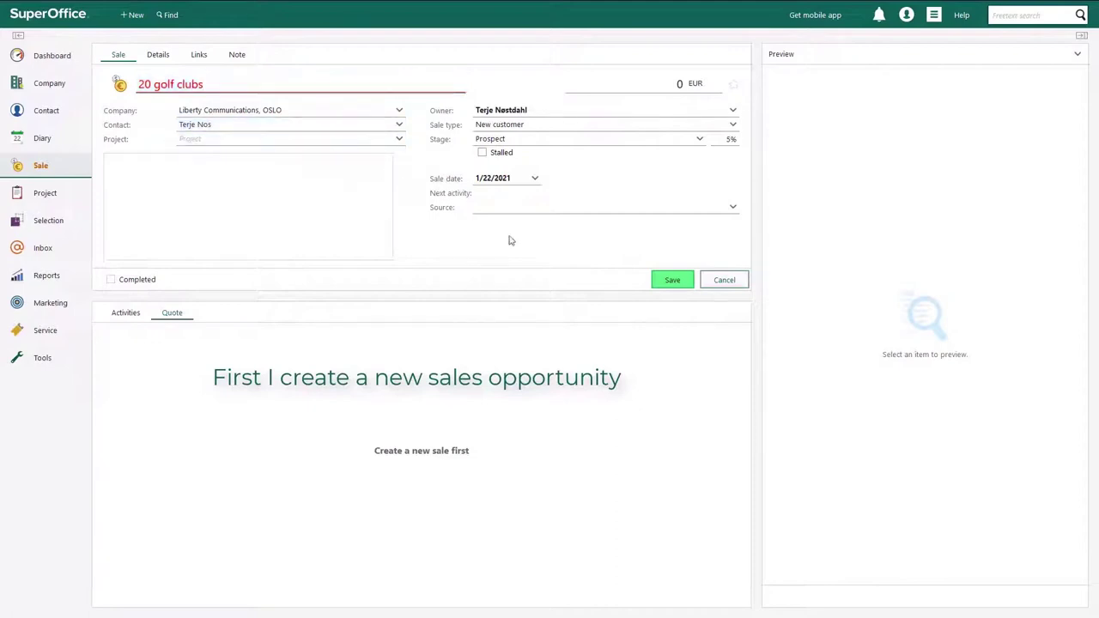
pyautogui.click(664, 283)
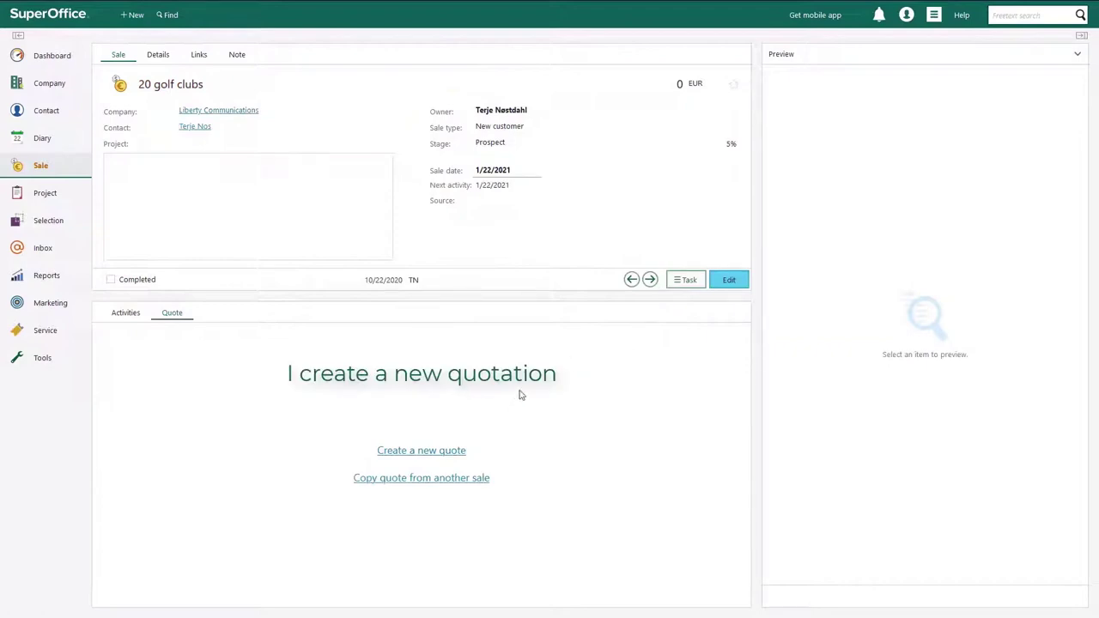
# Step: Create a quote for the sale and search for "taylor" to pick the product Taylormade 2017 M1 wood Velg flex og loft
pyautogui.click(443, 452)
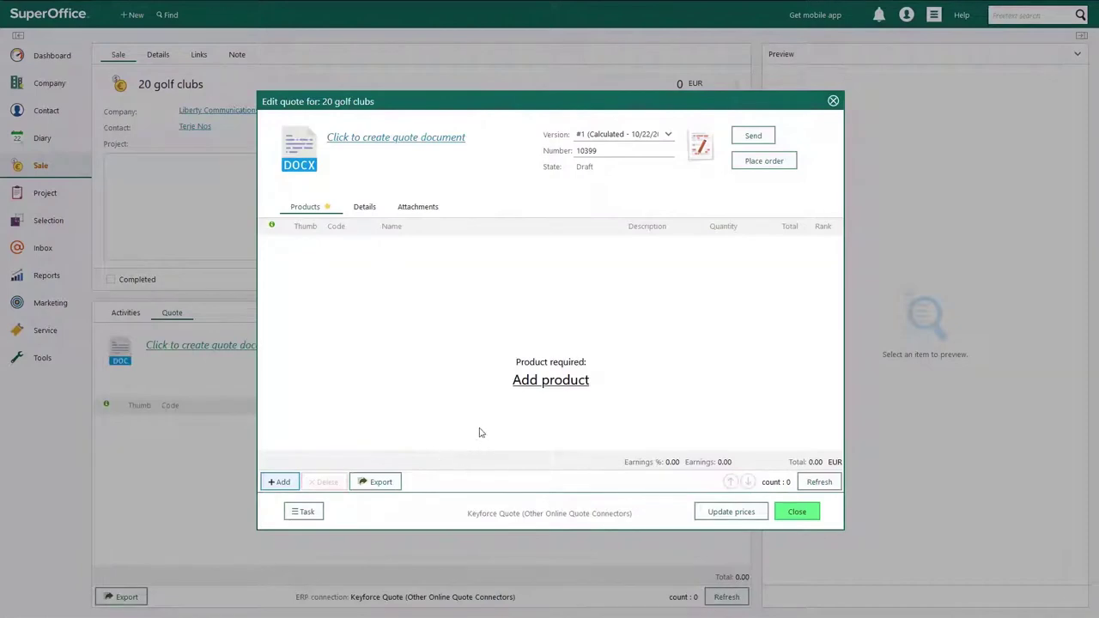
pyautogui.click(583, 387)
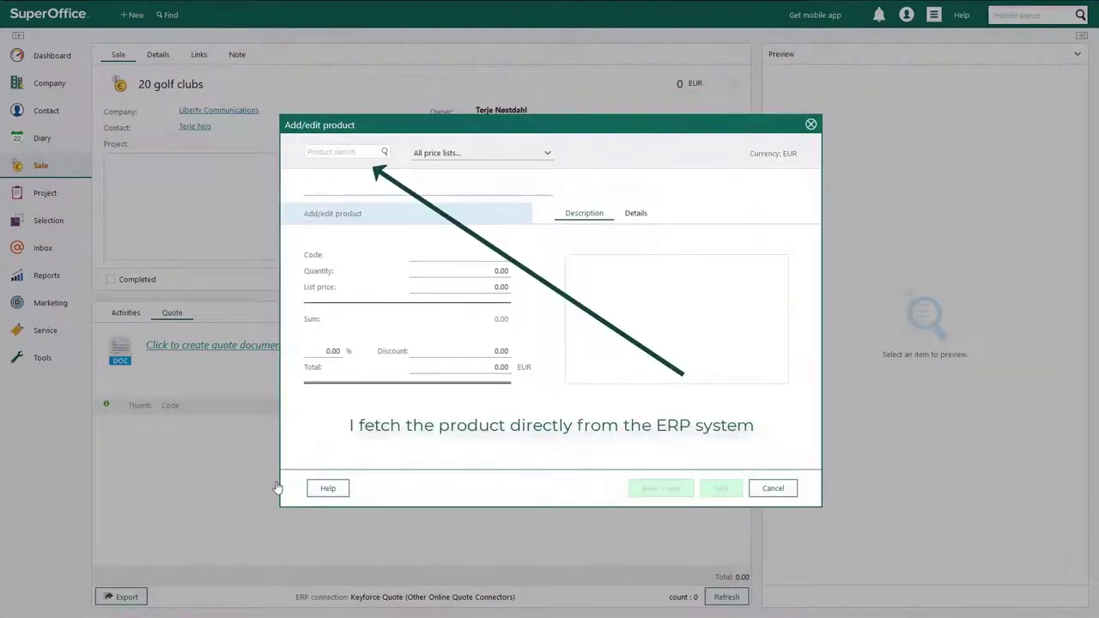
pyautogui.write('taylor')
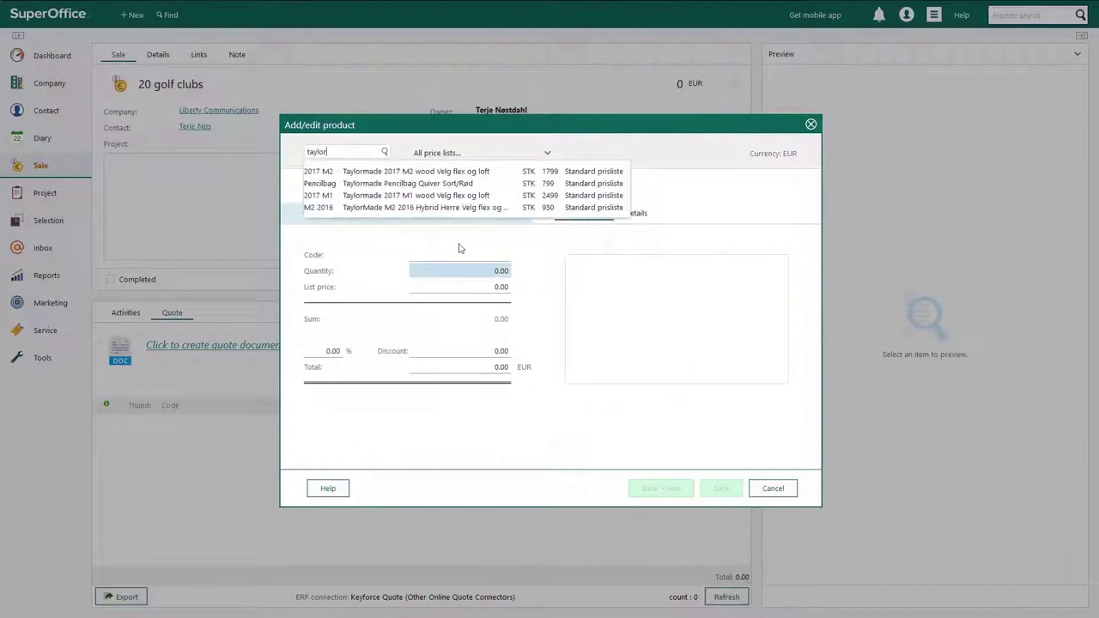
pyautogui.click(497, 195)
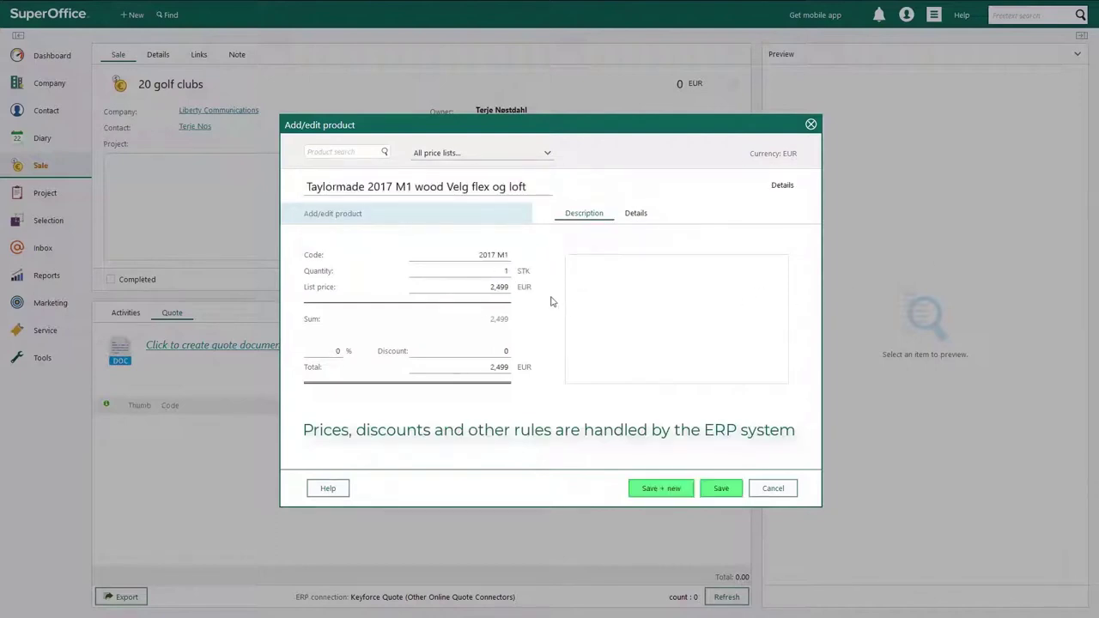
# Step: Set the product quantity to 20, check its cost and category details, and save the product line to the quote
pyautogui.click(506, 271)
pyautogui.write('20')
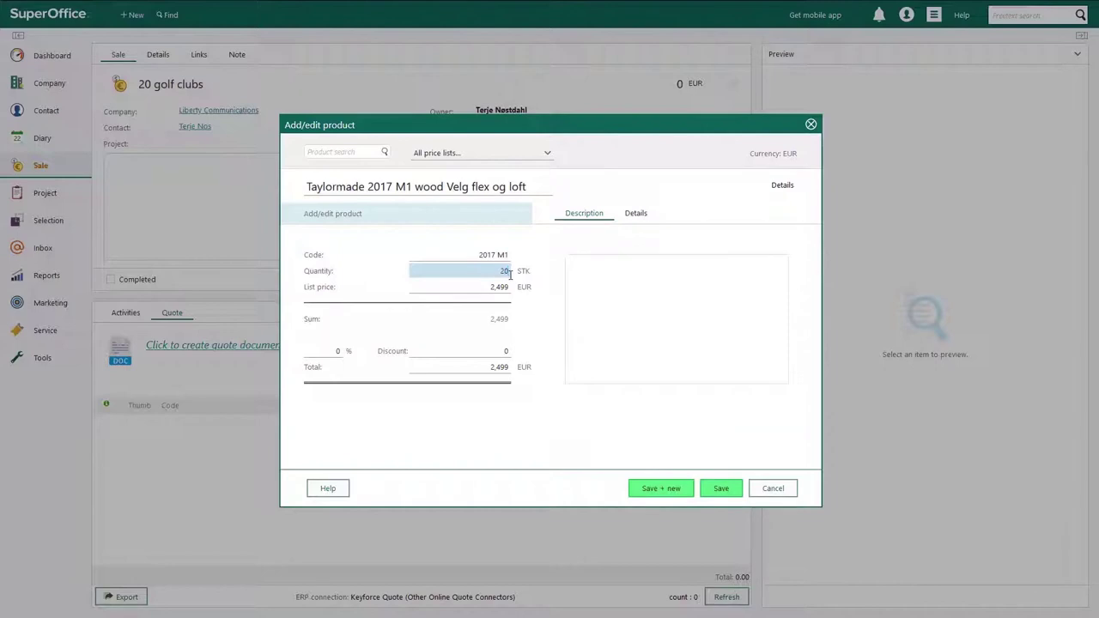
pyautogui.press('Tab')
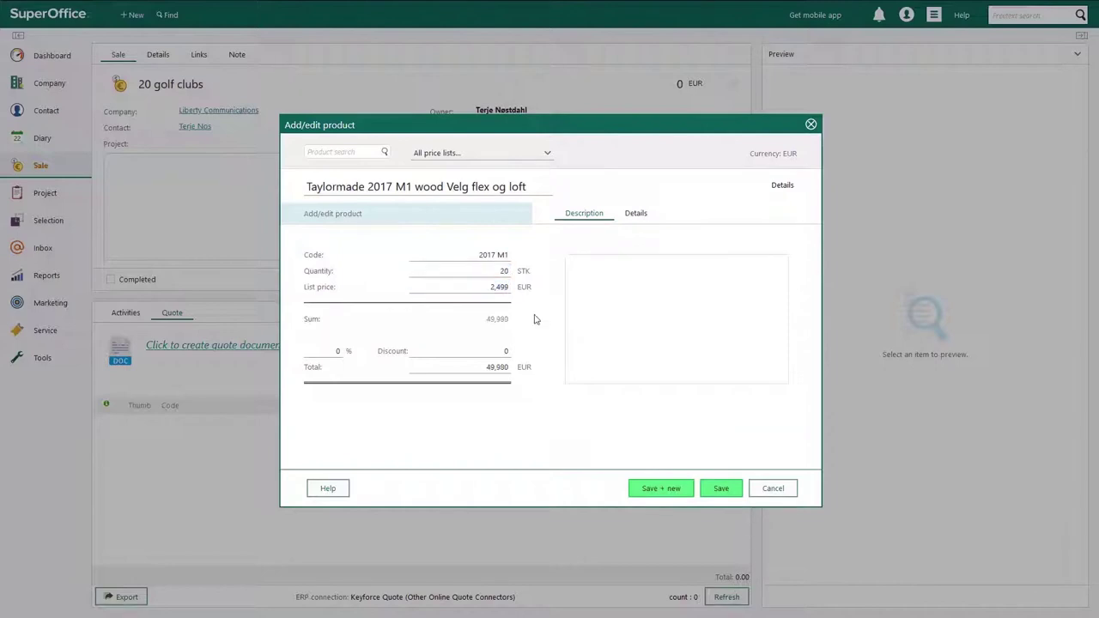
pyautogui.click(636, 214)
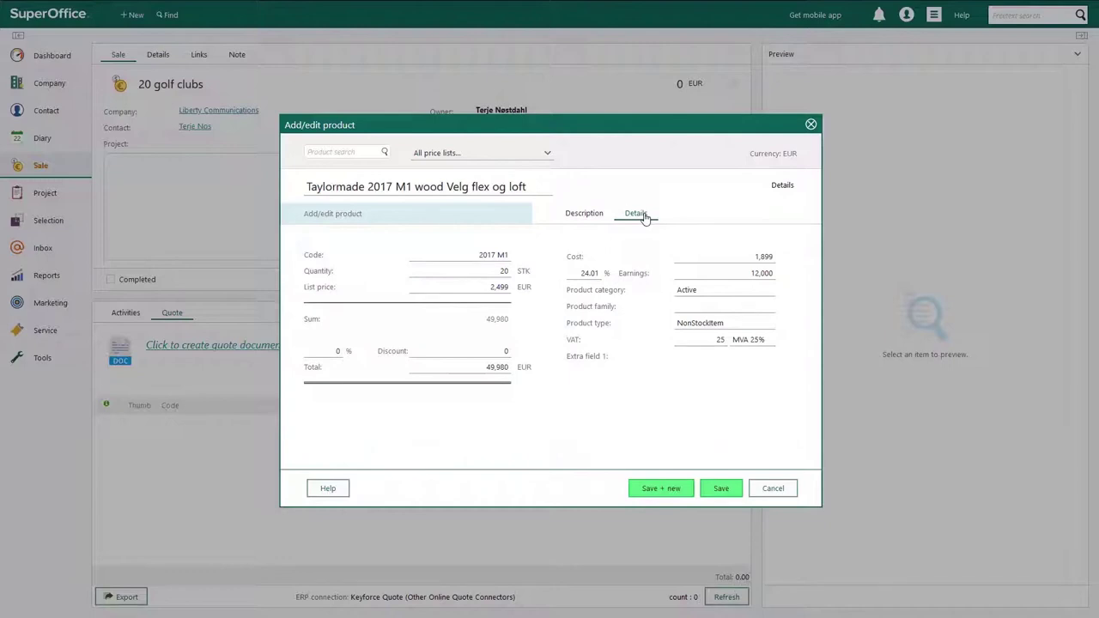
pyautogui.click(592, 214)
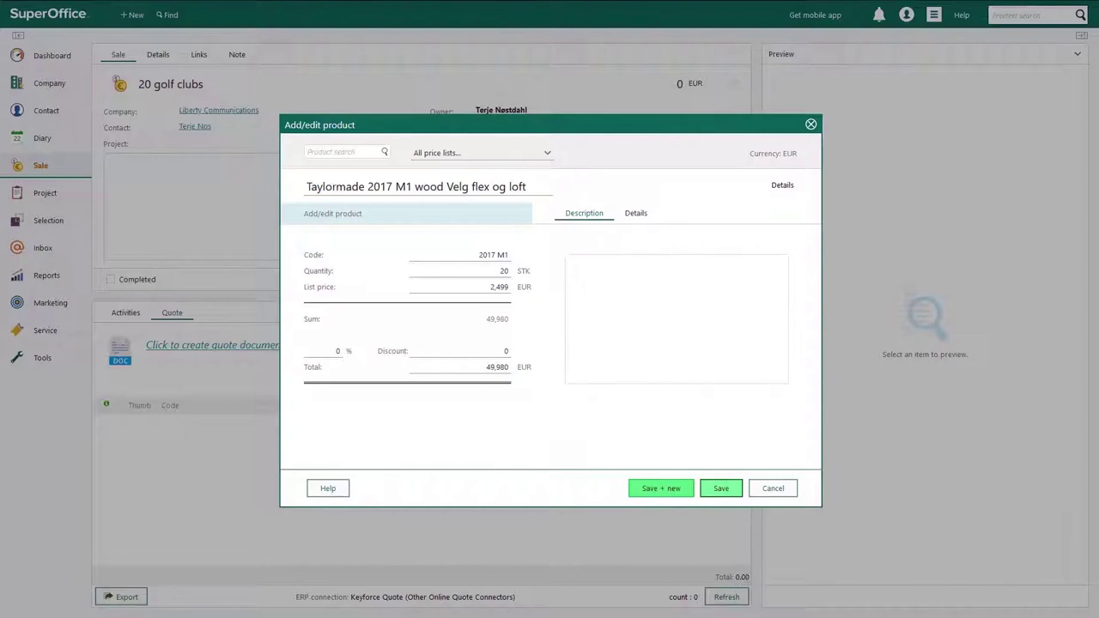
pyautogui.click(721, 487)
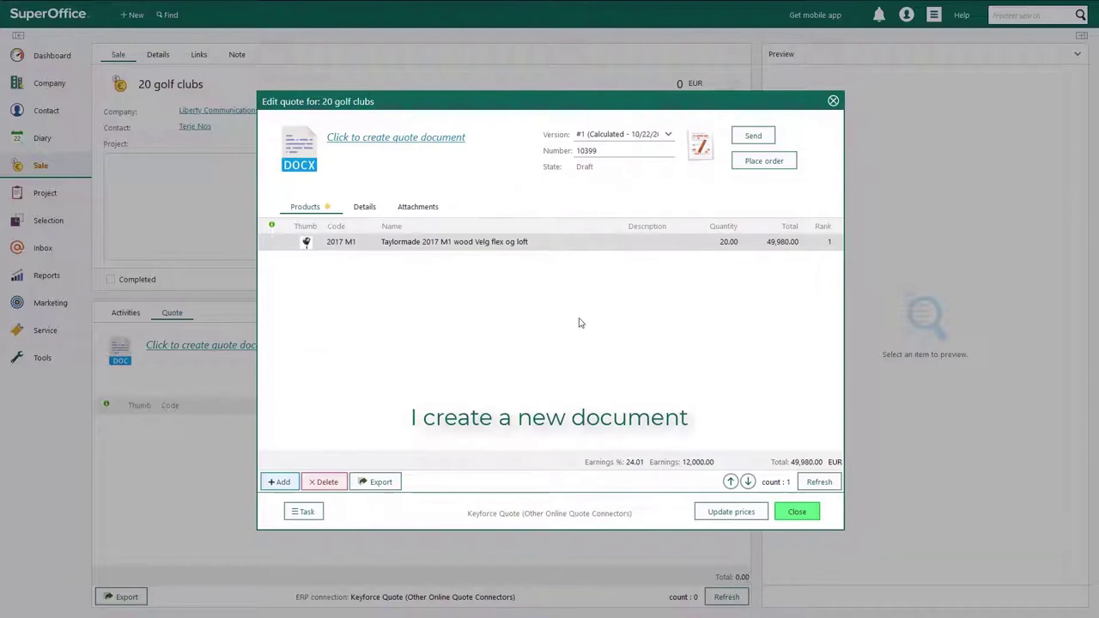
# Step: Create a Golf Quotation document with the subject "20 golf clubs" for the quote, and publish the quote archived as PDF only
pyautogui.click(449, 140)
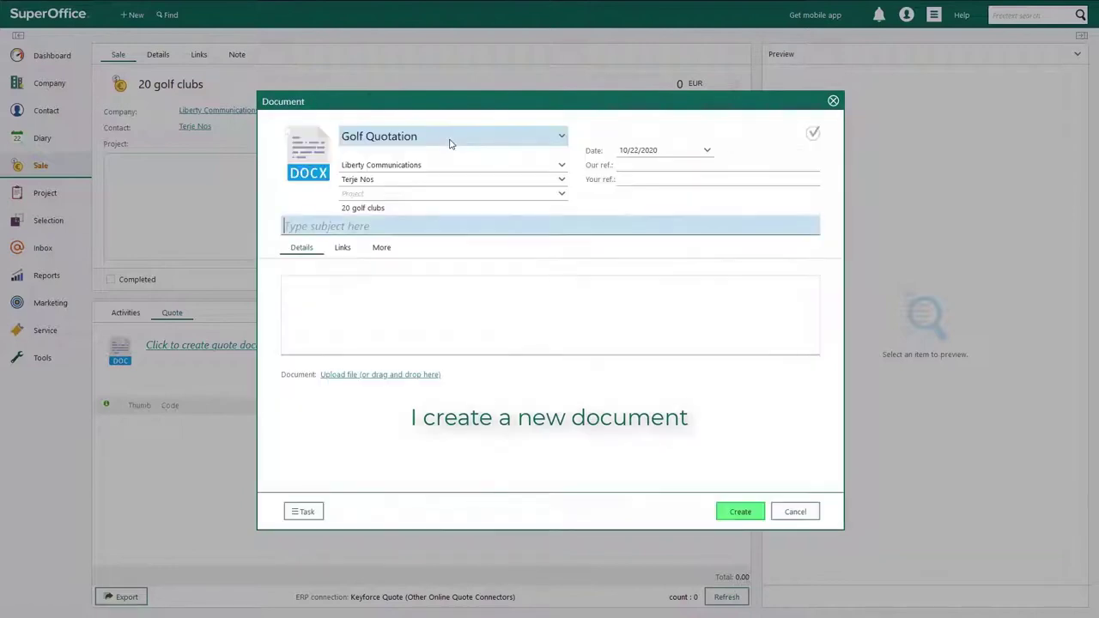
pyautogui.write('20 golf clubs')
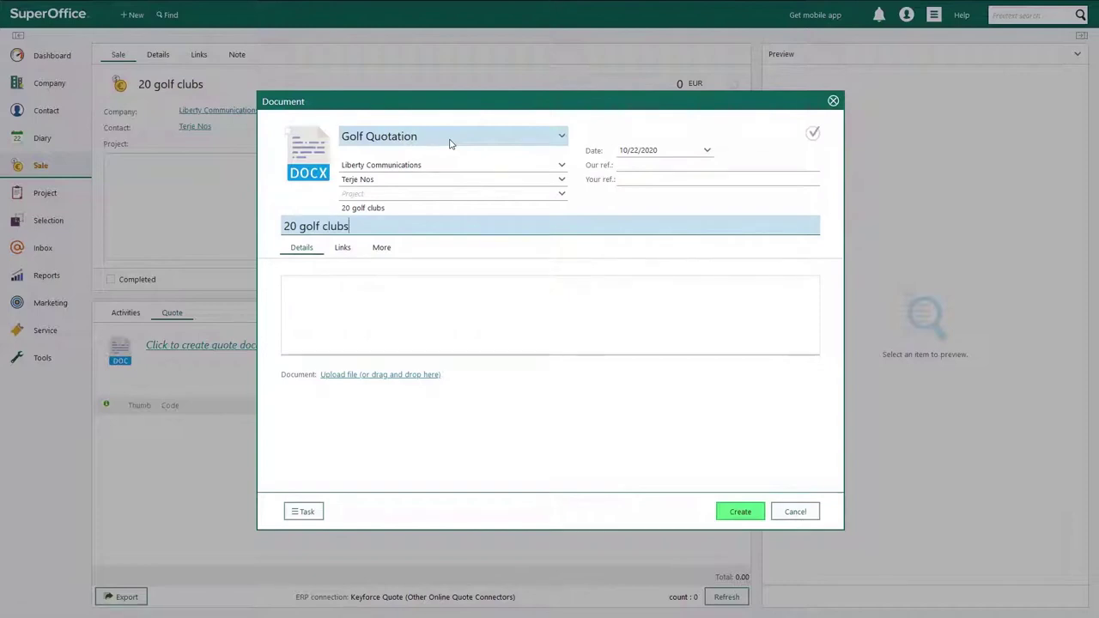
pyautogui.click(743, 511)
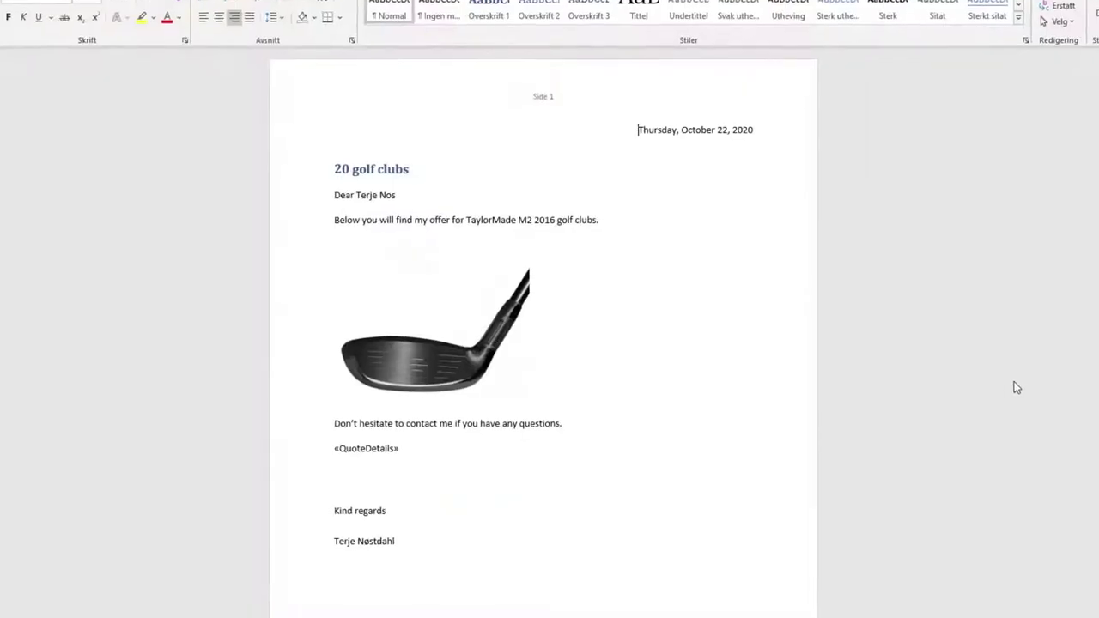
pyautogui.scroll(-5, 953, 359)
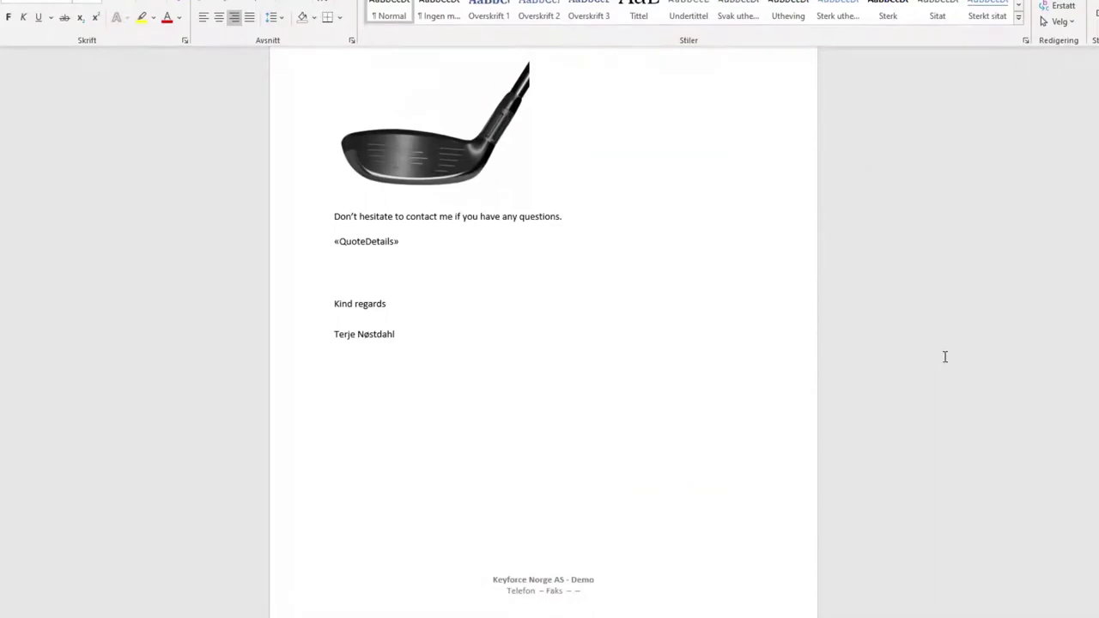
pyautogui.hotkey('ctrl', 'Home')
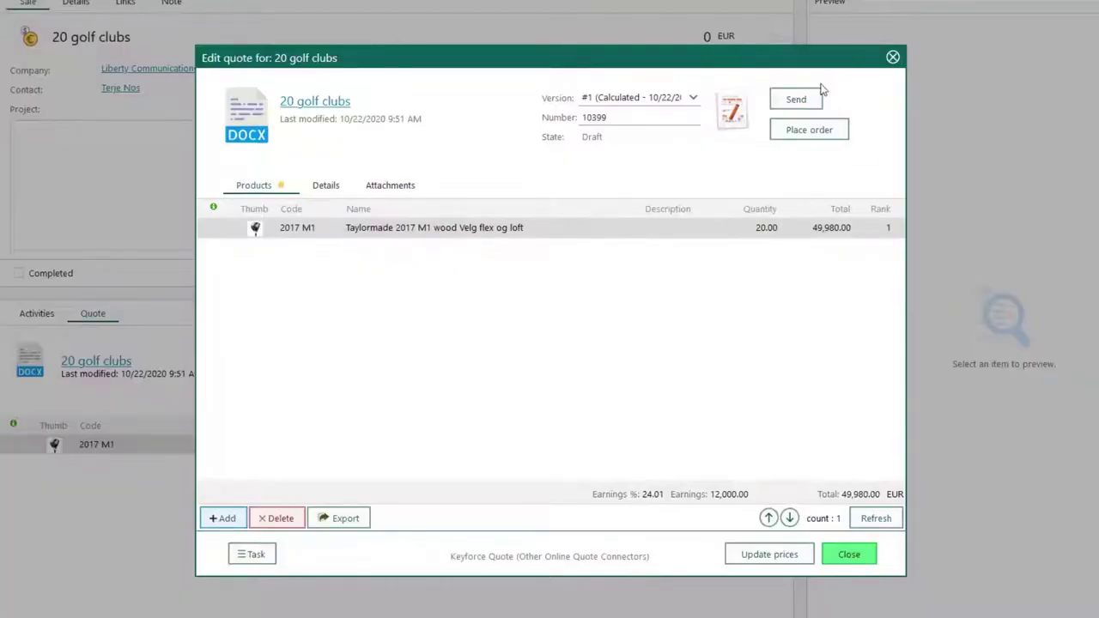
pyautogui.click(795, 99)
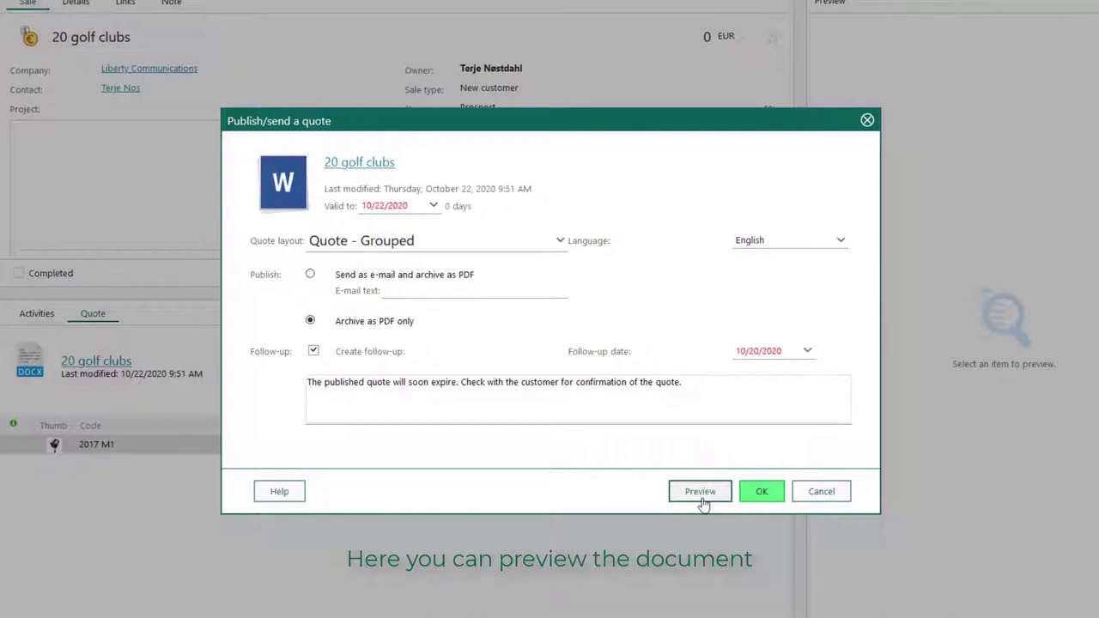
pyautogui.click(779, 495)
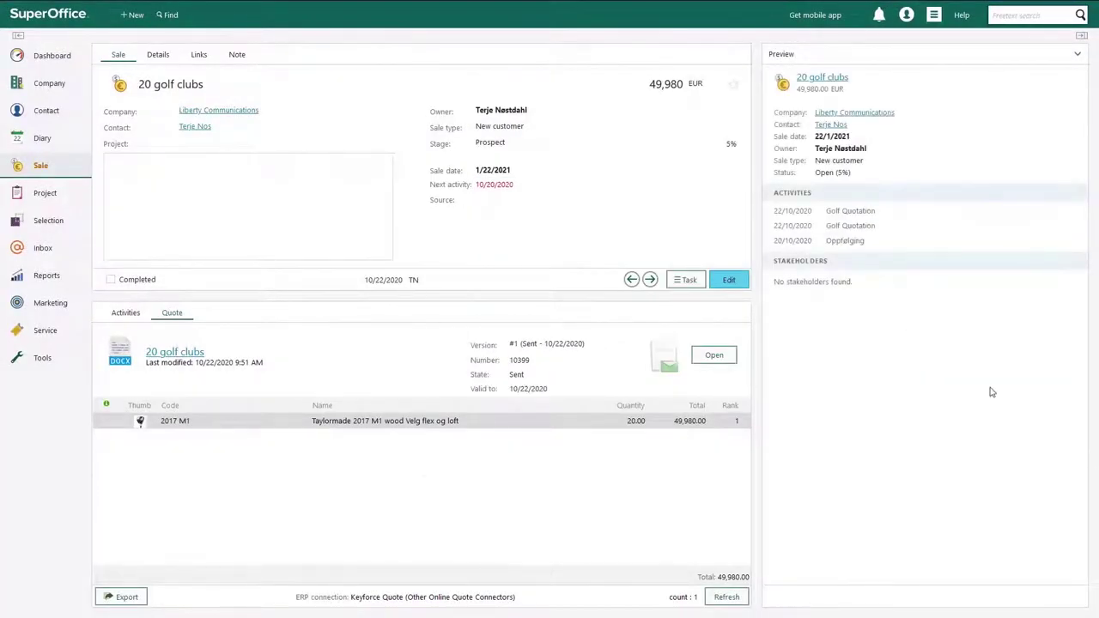
# Step: Send the "20 golf clubs V1" quotation of Liberty Communications for signing through Visma Sign, and check the signed document among the company's activities
pyautogui.click(198, 112)
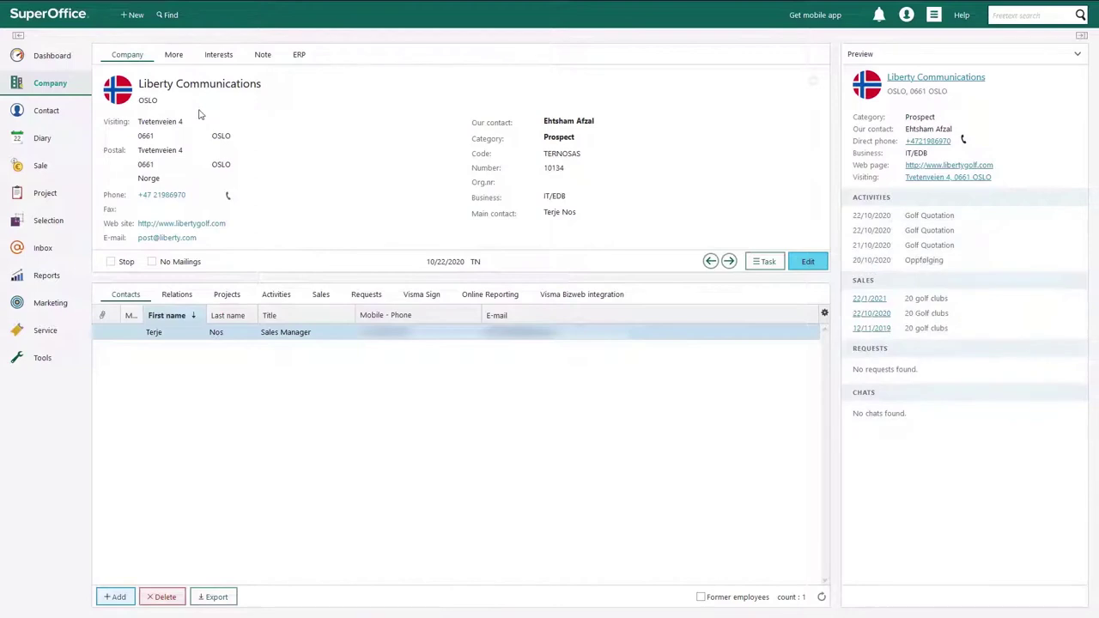
pyautogui.click(421, 294)
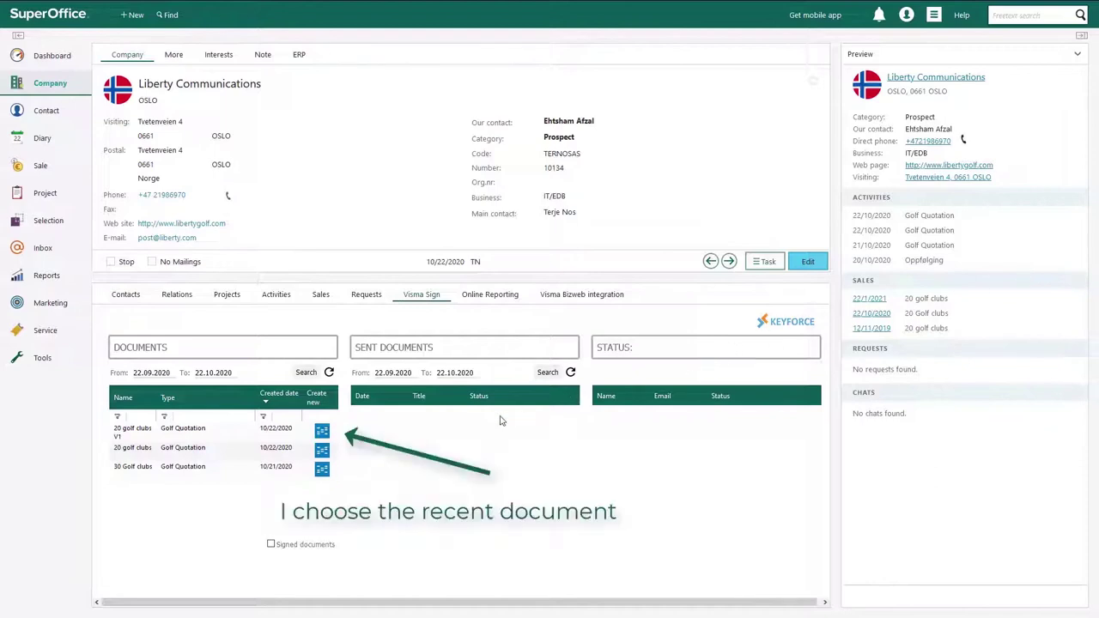
pyautogui.click(323, 432)
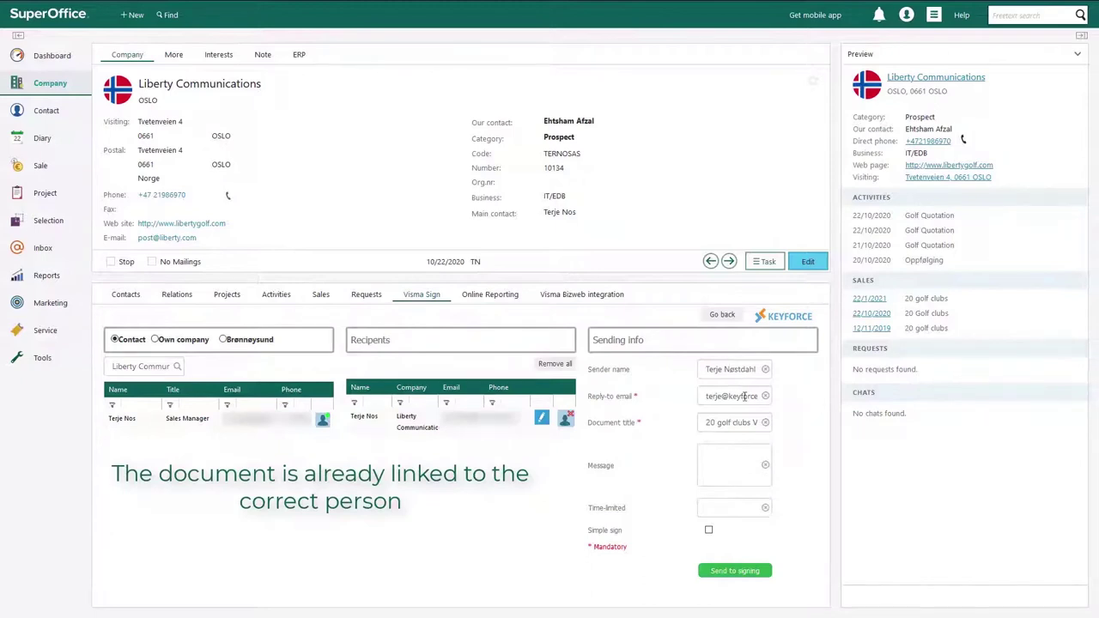
pyautogui.click(763, 571)
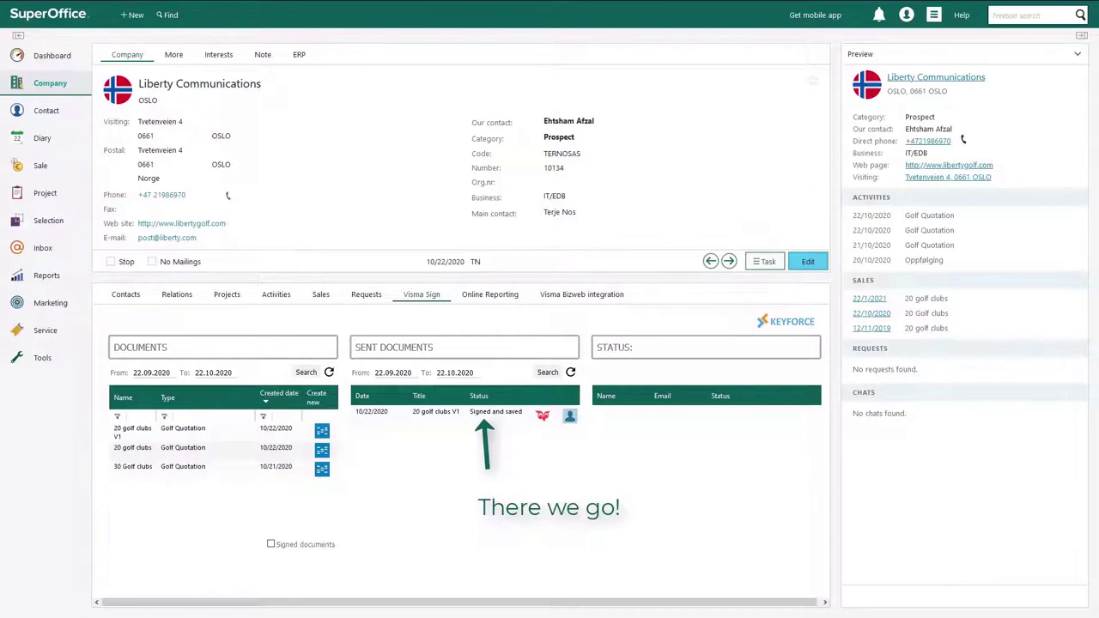
pyautogui.click(277, 298)
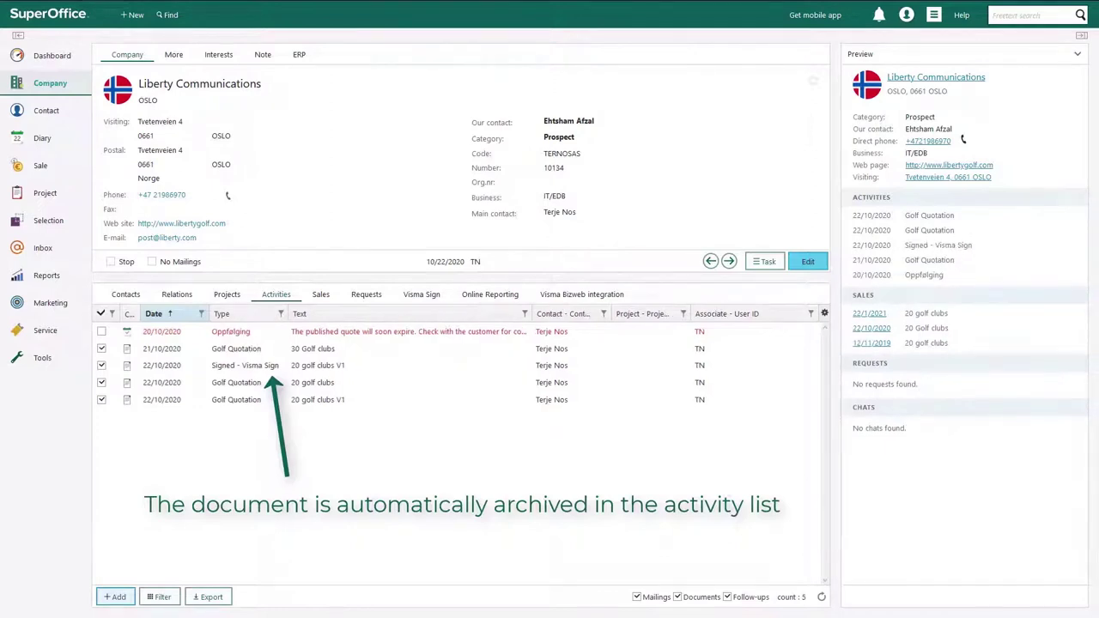
# Step: Create Liberty Communications as a new customer in Keyforce ERP, marking that no ERP match exists, and save the company
pyautogui.click(807, 261)
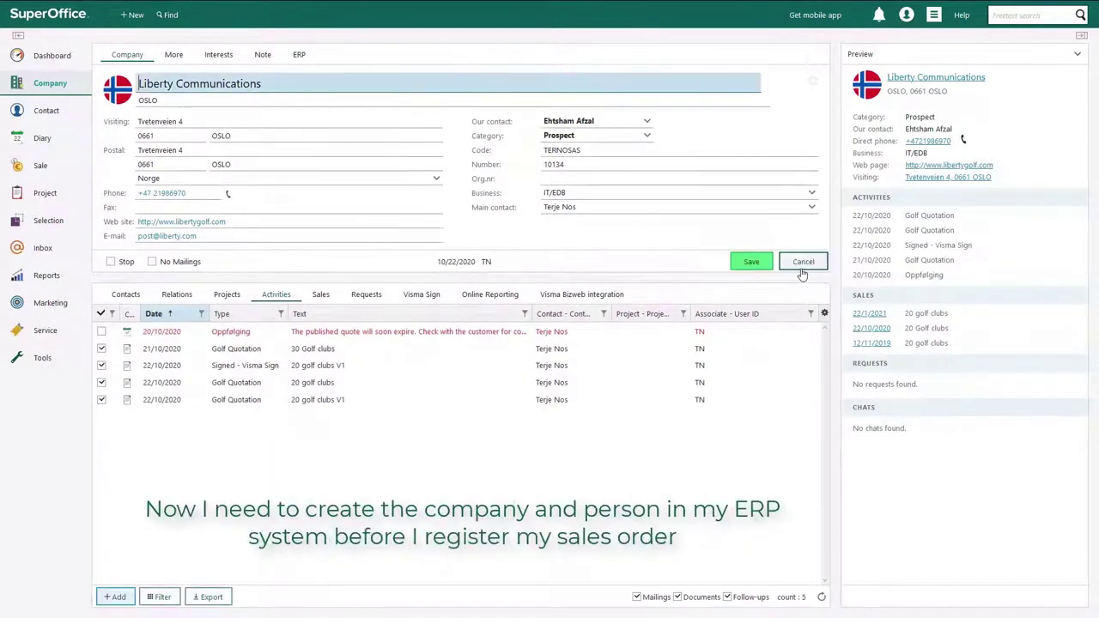
pyautogui.click(298, 55)
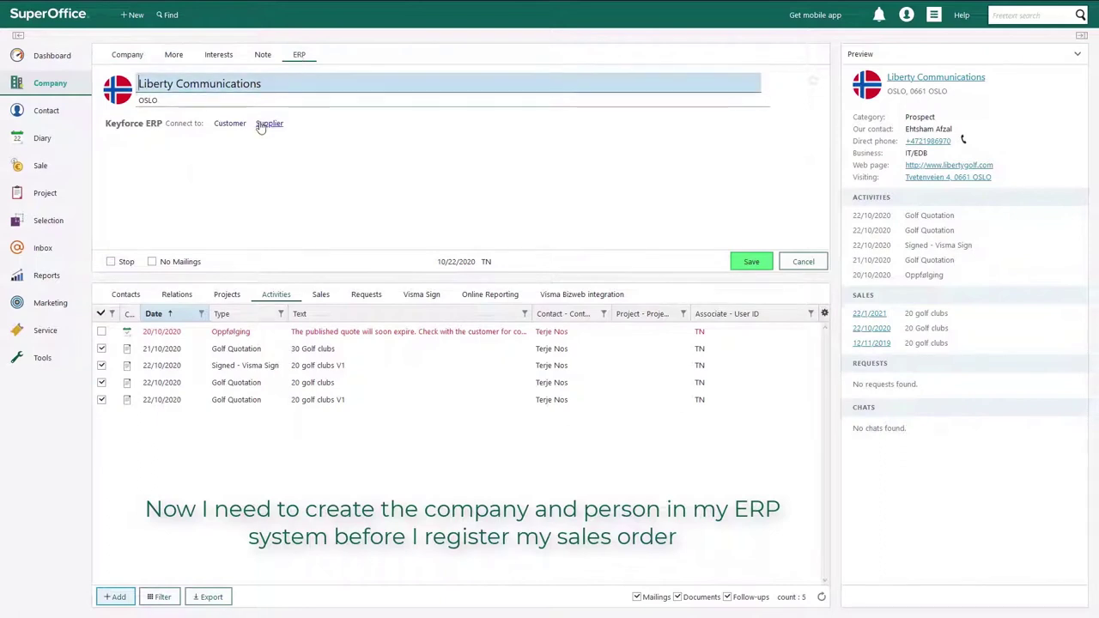
pyautogui.click(230, 123)
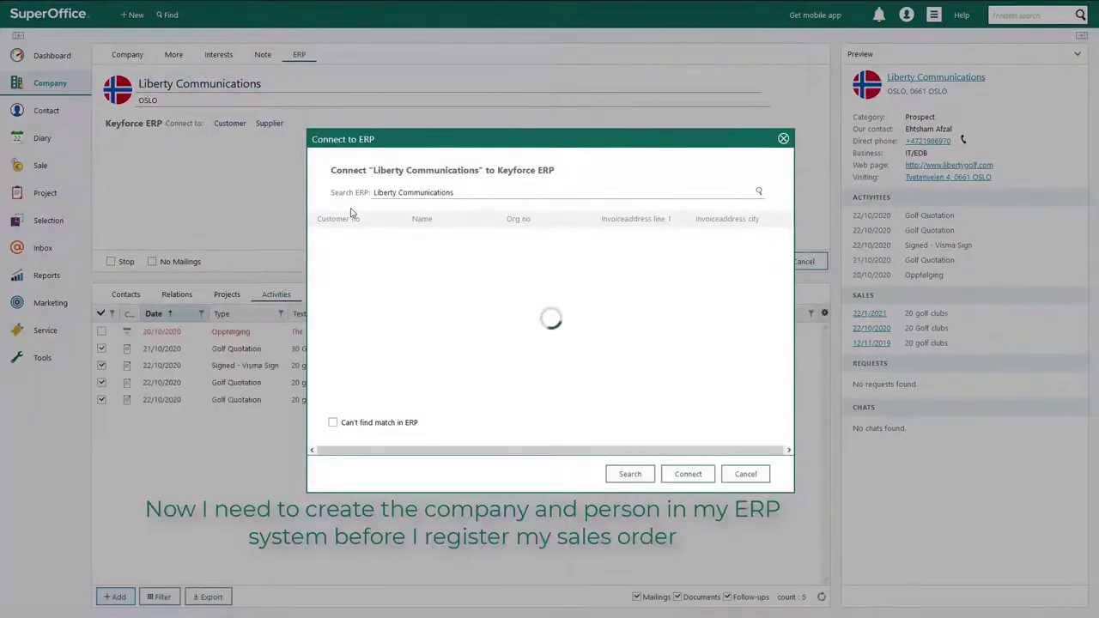
pyautogui.click(333, 423)
pyautogui.click(695, 477)
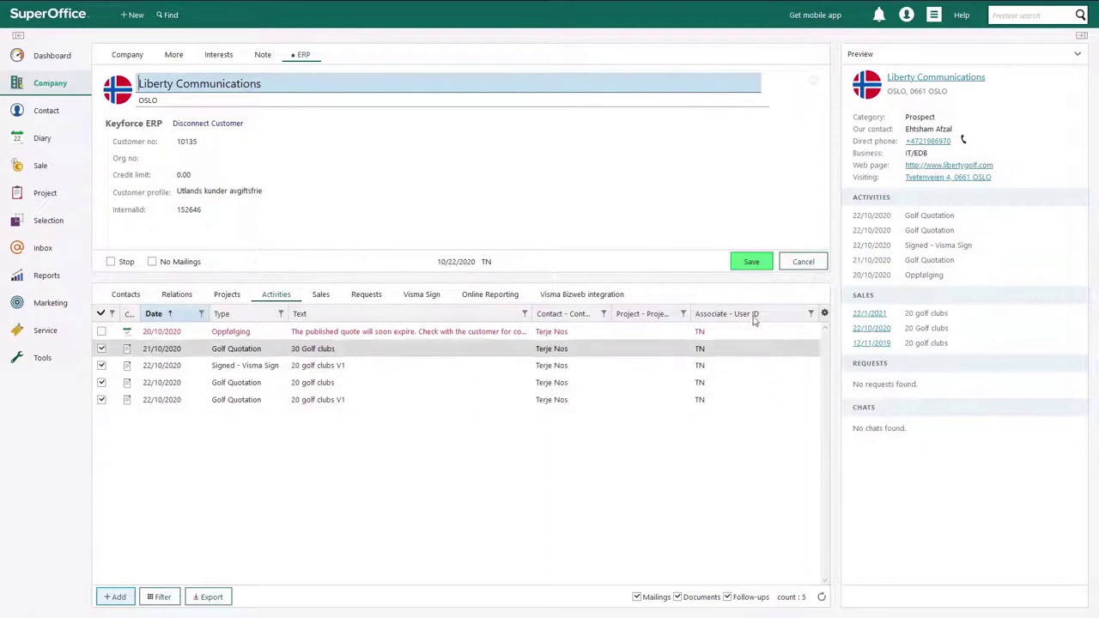
pyautogui.click(745, 262)
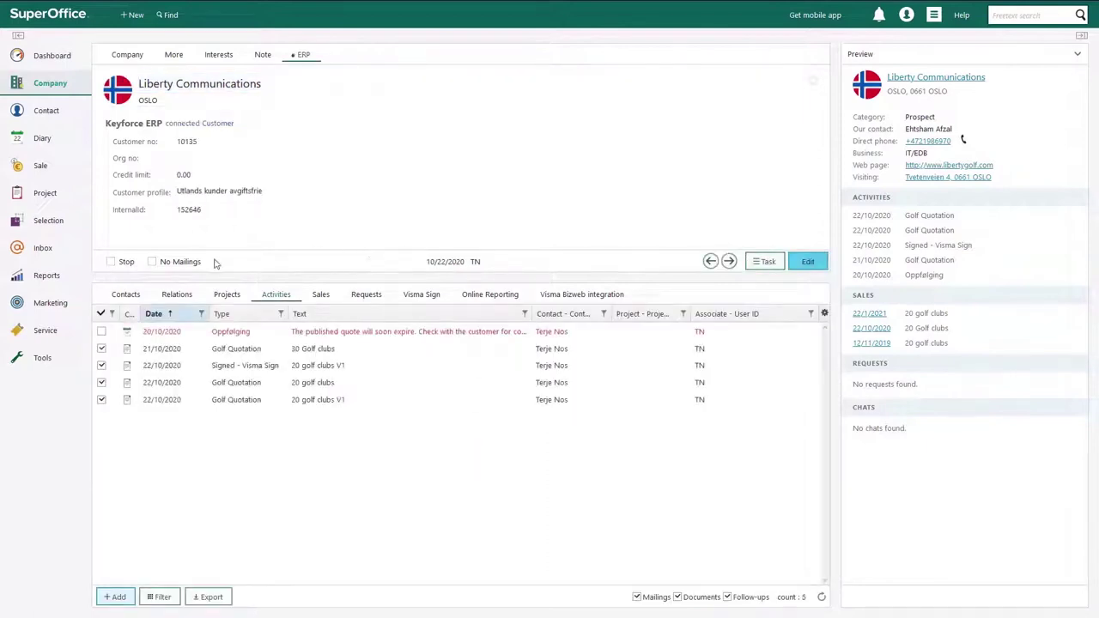
# Step: Create the Liberty Communications contact person as a new contact in Keyforce ERP, marking that no match exists, and save the contact
pyautogui.click(126, 294)
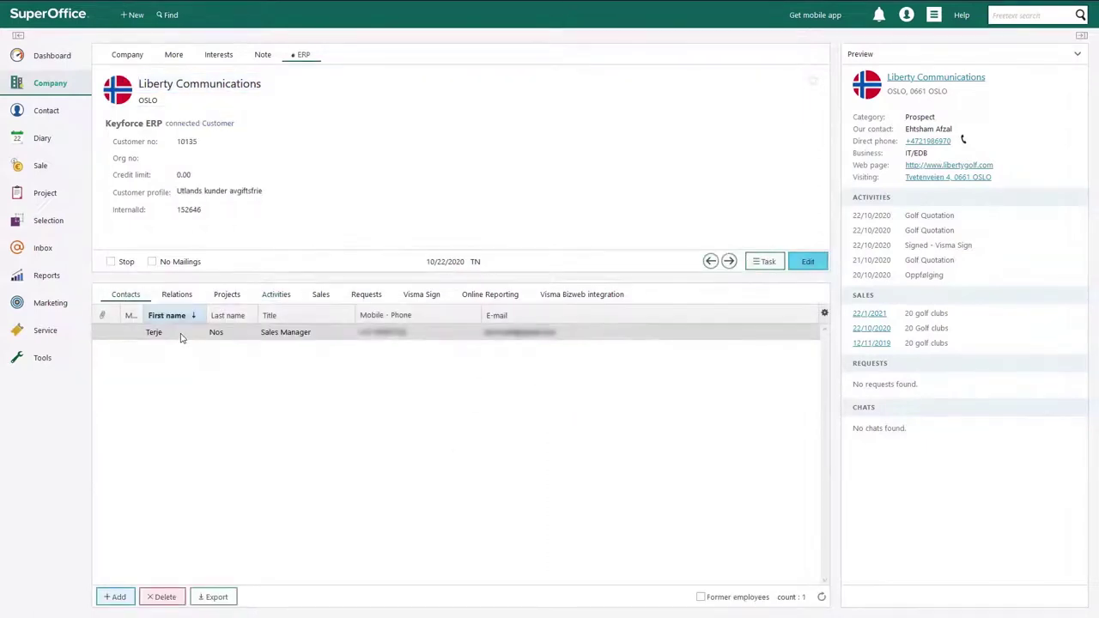
pyautogui.click(180, 336)
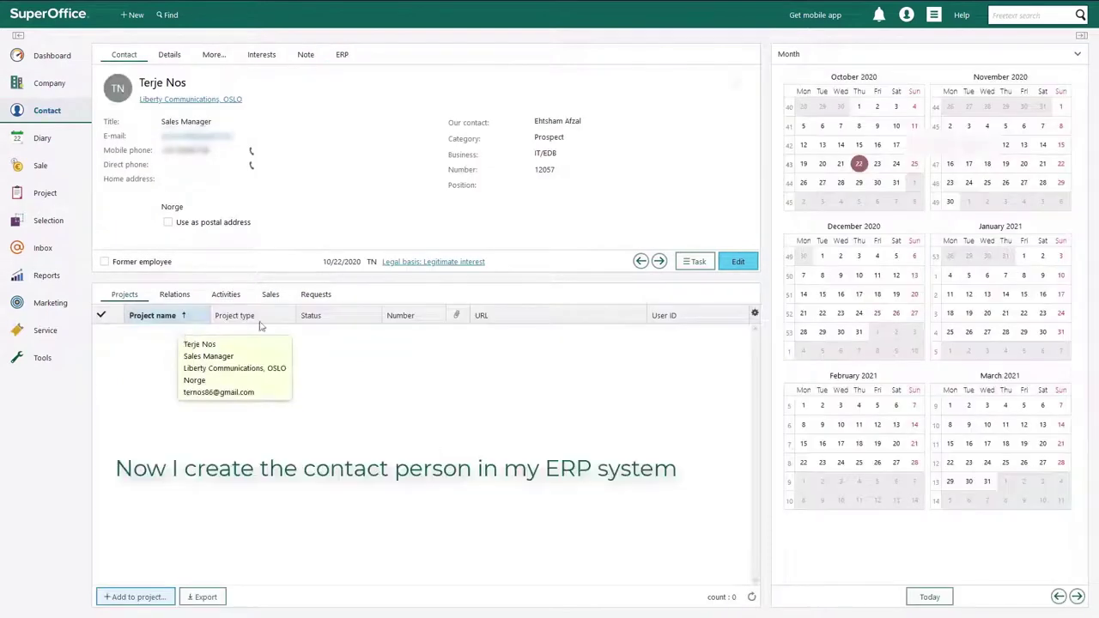
pyautogui.click(737, 260)
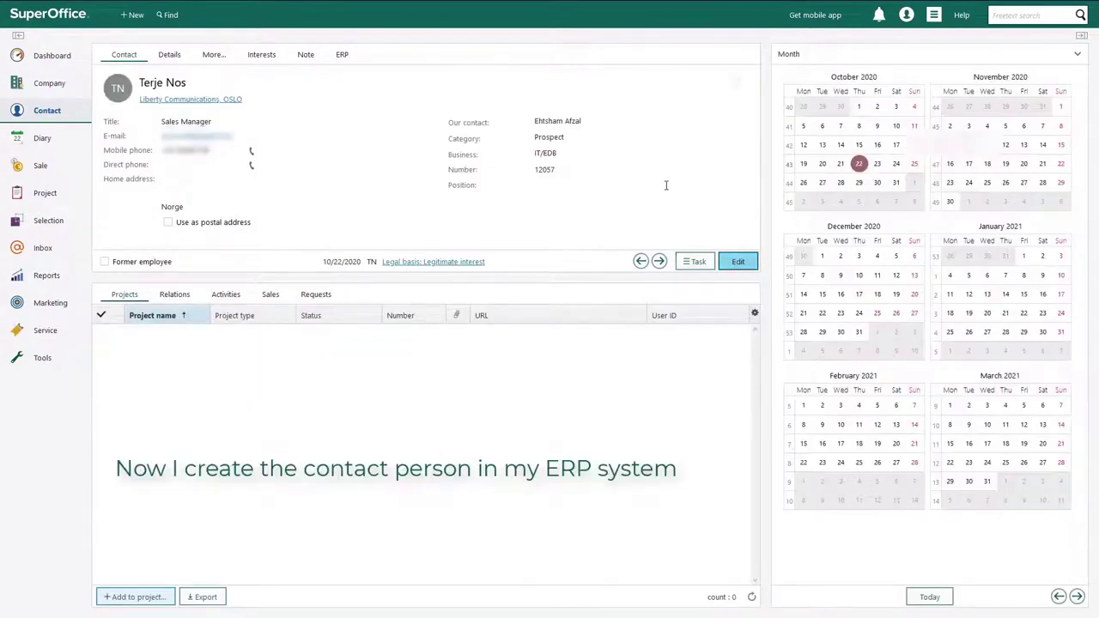
pyautogui.click(341, 54)
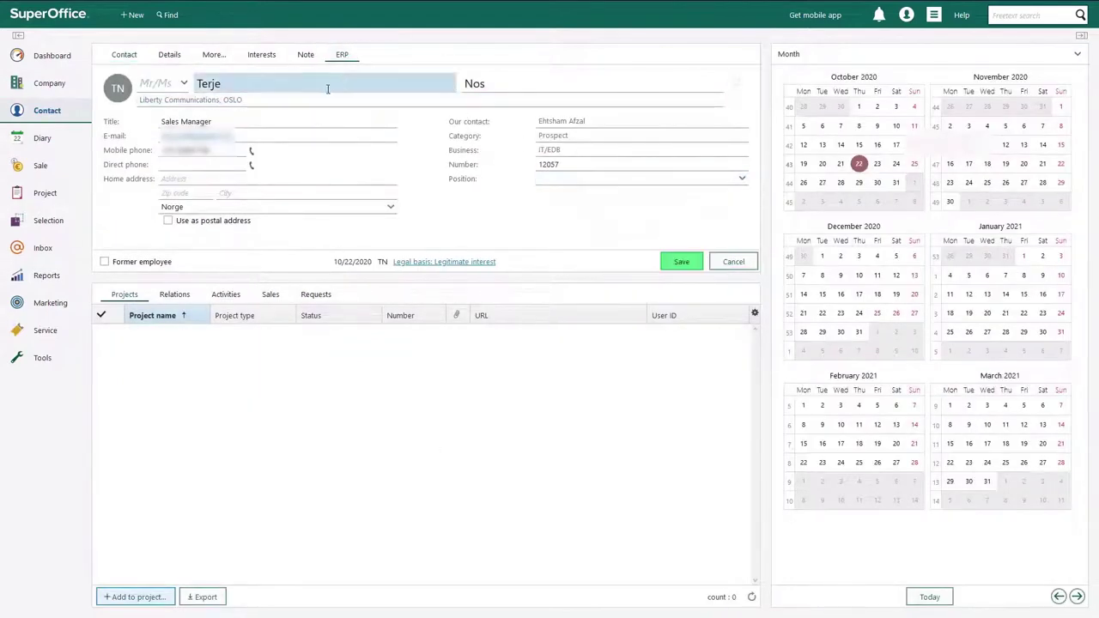
pyautogui.click(236, 123)
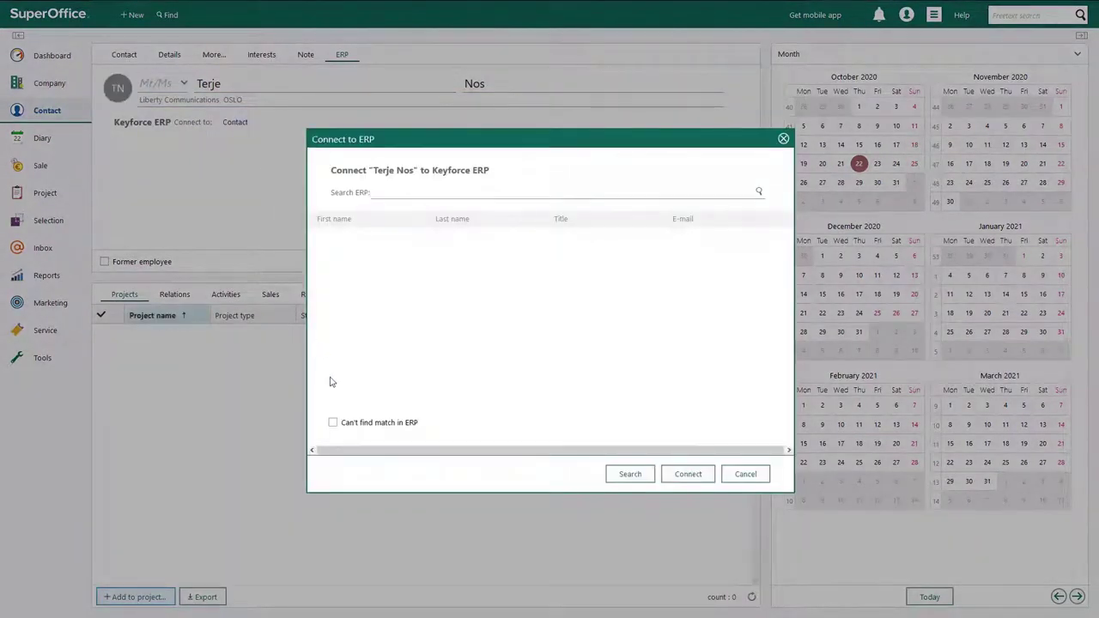
pyautogui.click(333, 422)
pyautogui.click(690, 477)
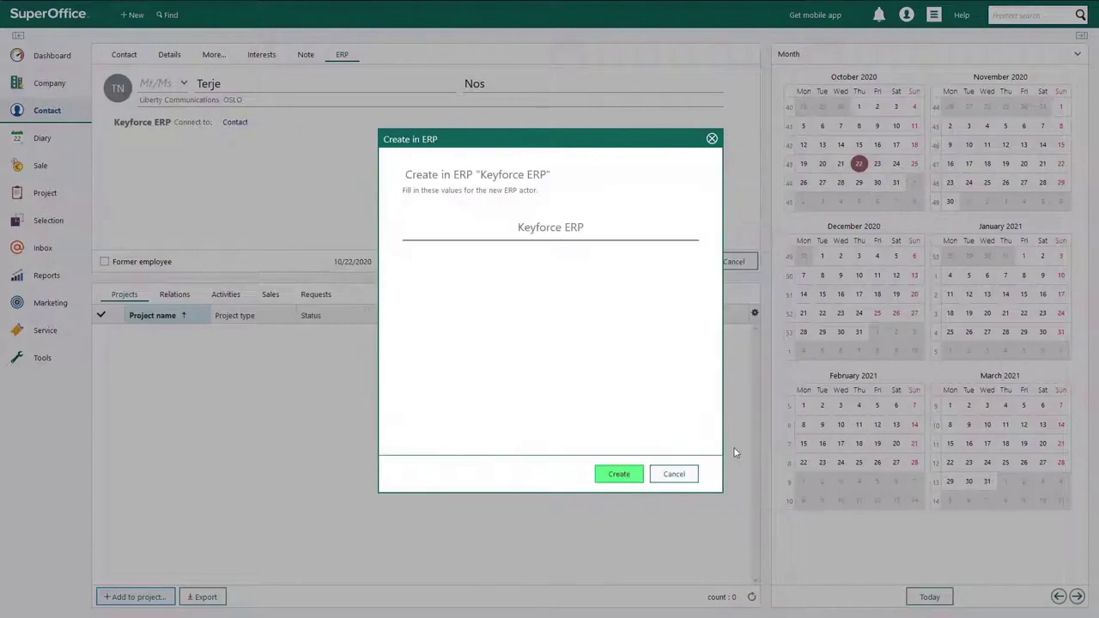
pyautogui.click(621, 476)
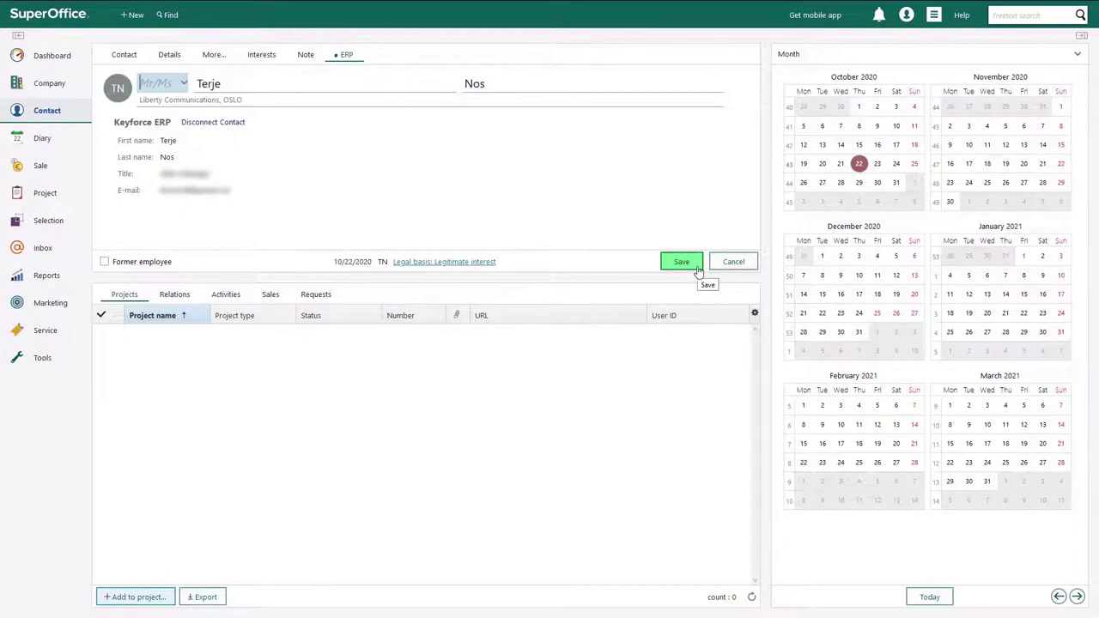
pyautogui.click(696, 269)
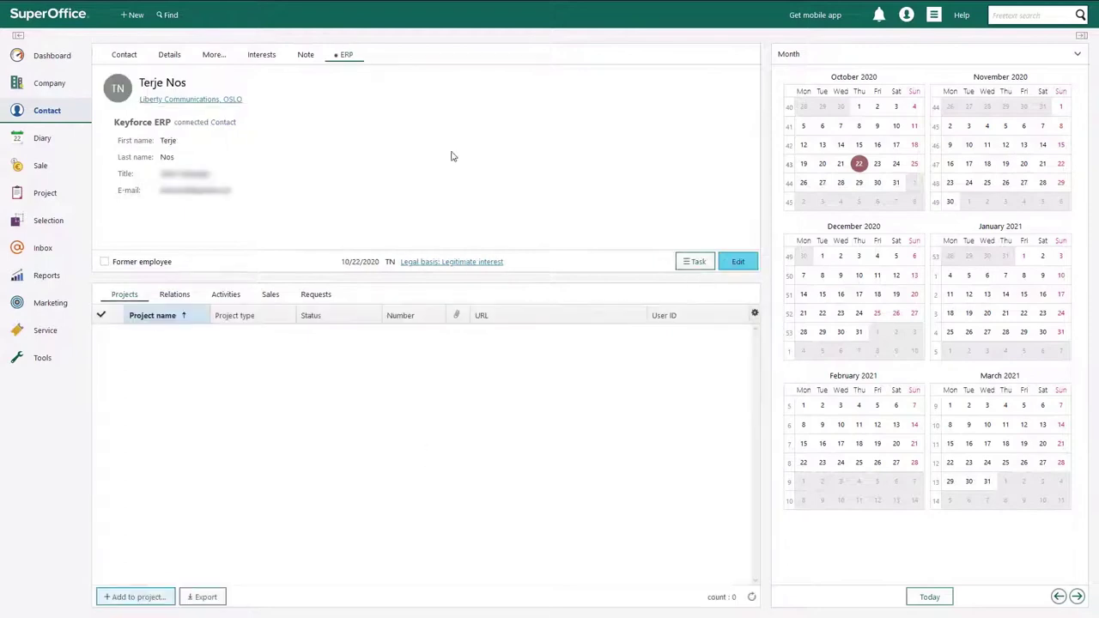
# Step: Place the order from the sent quote of Liberty Communications' "20 golf clubs" sale, marking the sale as sold (100%)
pyautogui.click(230, 101)
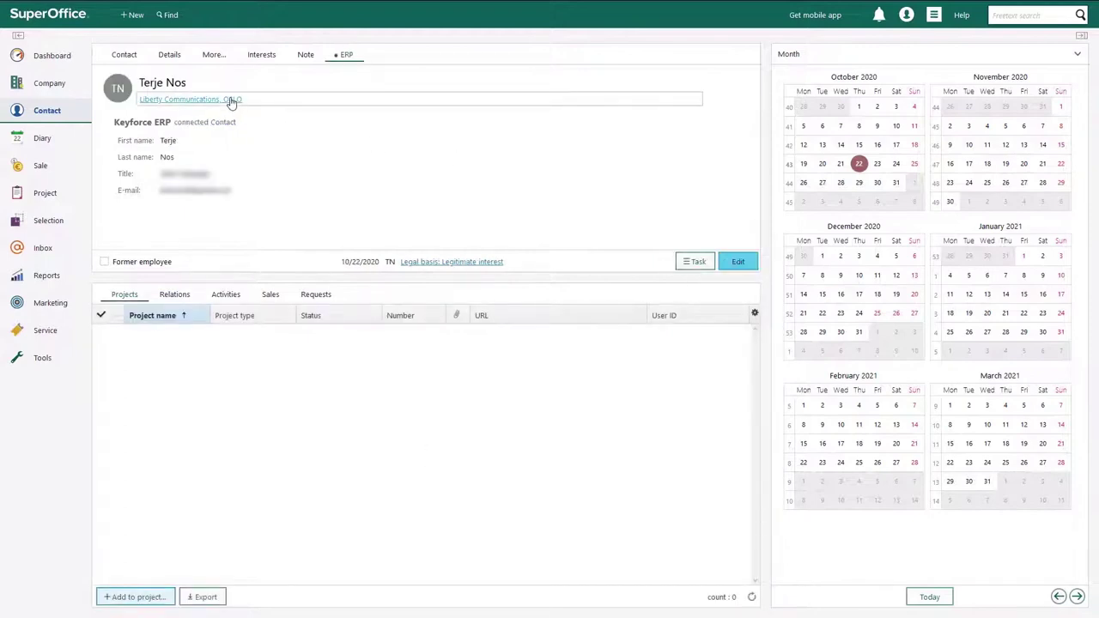
pyautogui.click(321, 296)
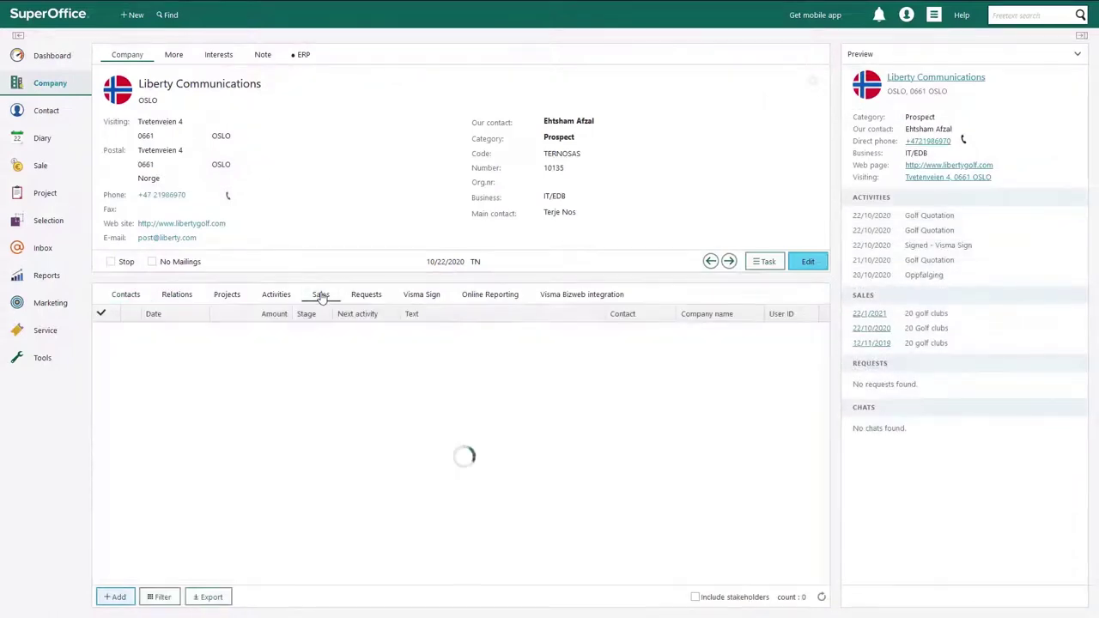
pyautogui.click(494, 331)
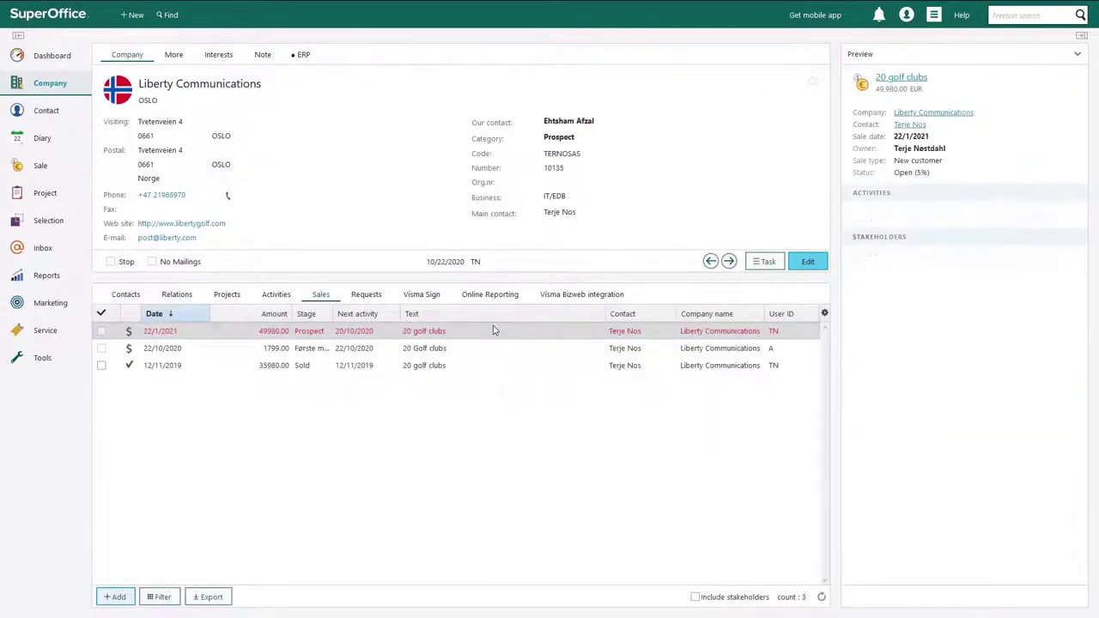
pyautogui.doubleClick(494, 331)
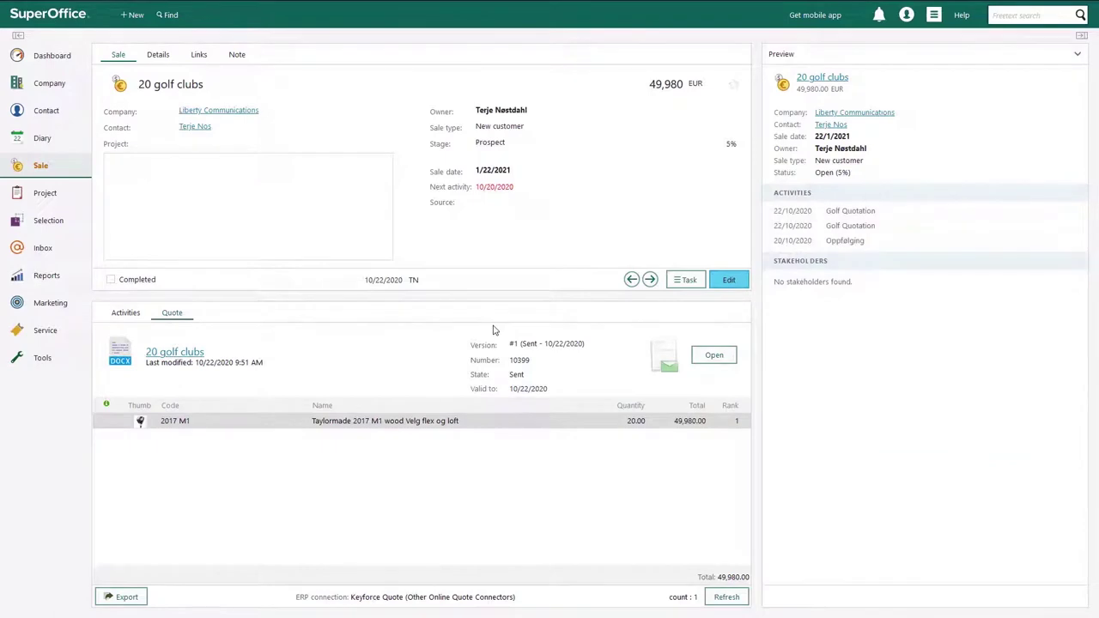
pyautogui.click(711, 358)
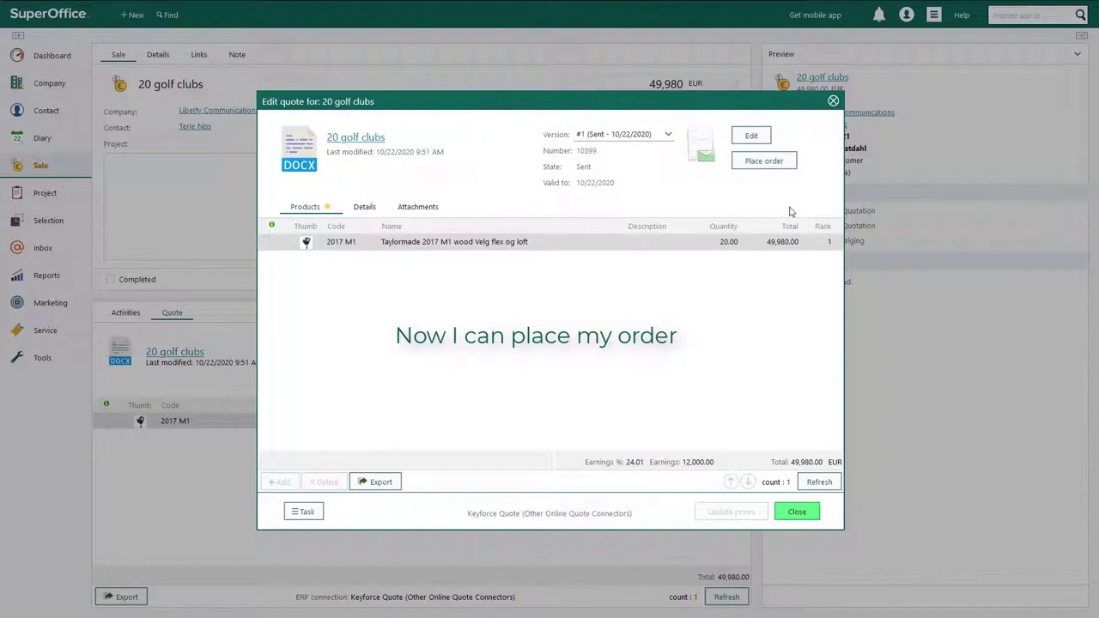
pyautogui.click(784, 165)
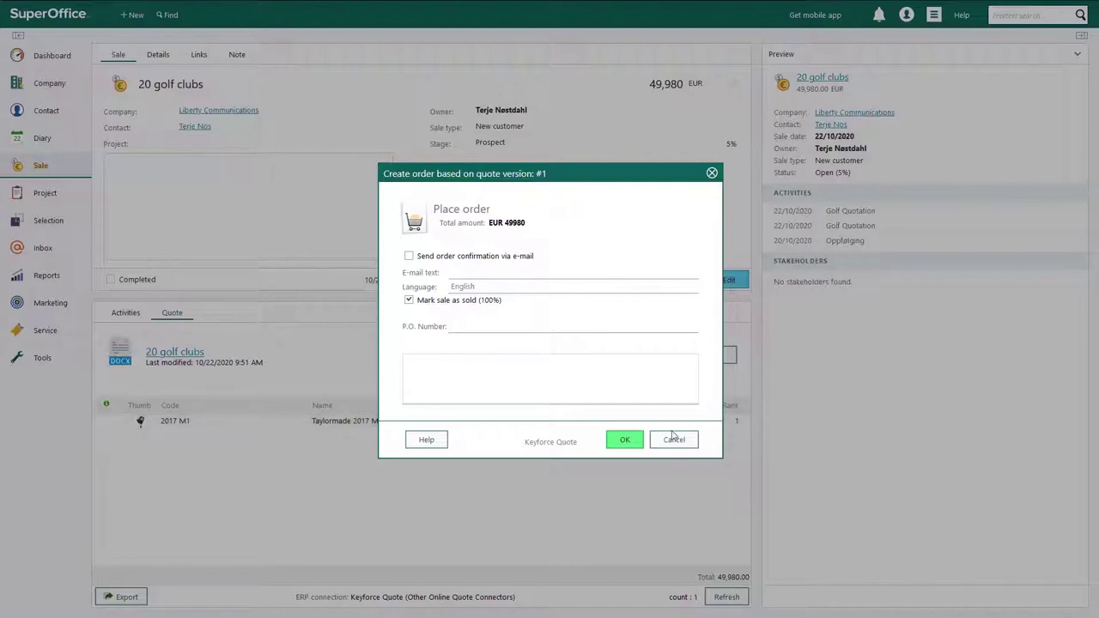
pyautogui.click(640, 446)
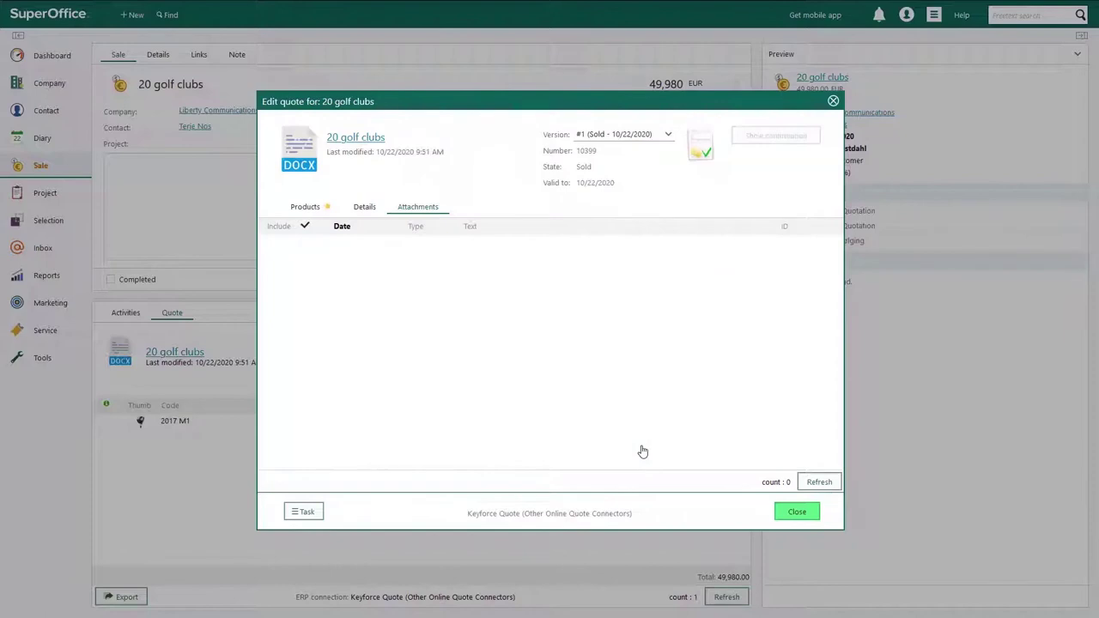
pyautogui.click(804, 517)
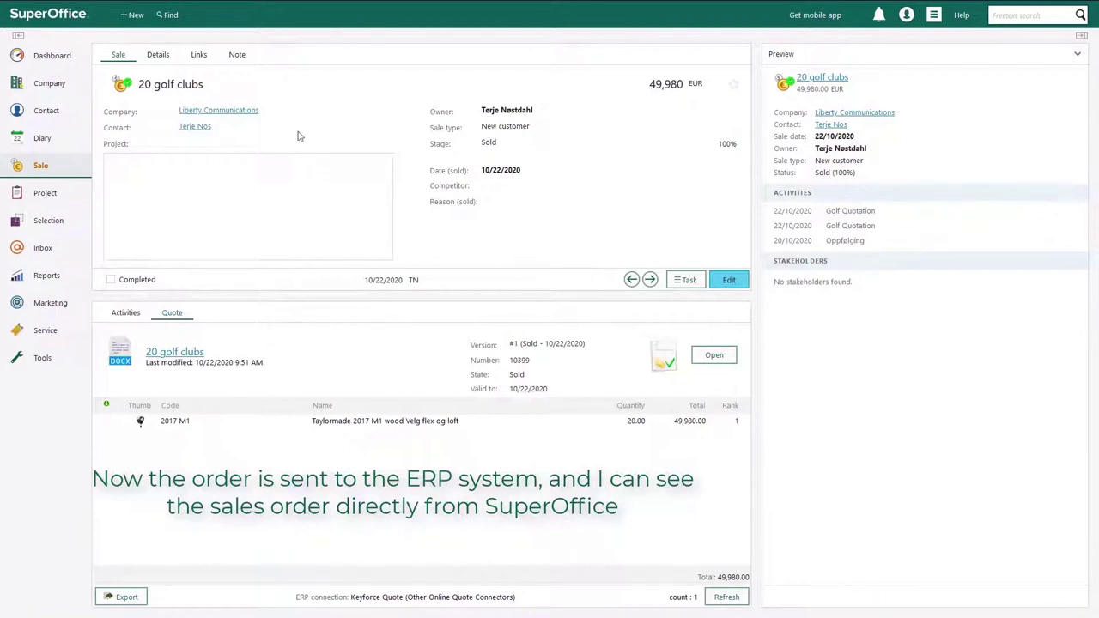
# Step: View the placed sales order in the online reporting of Liberty Communications
pyautogui.click(209, 112)
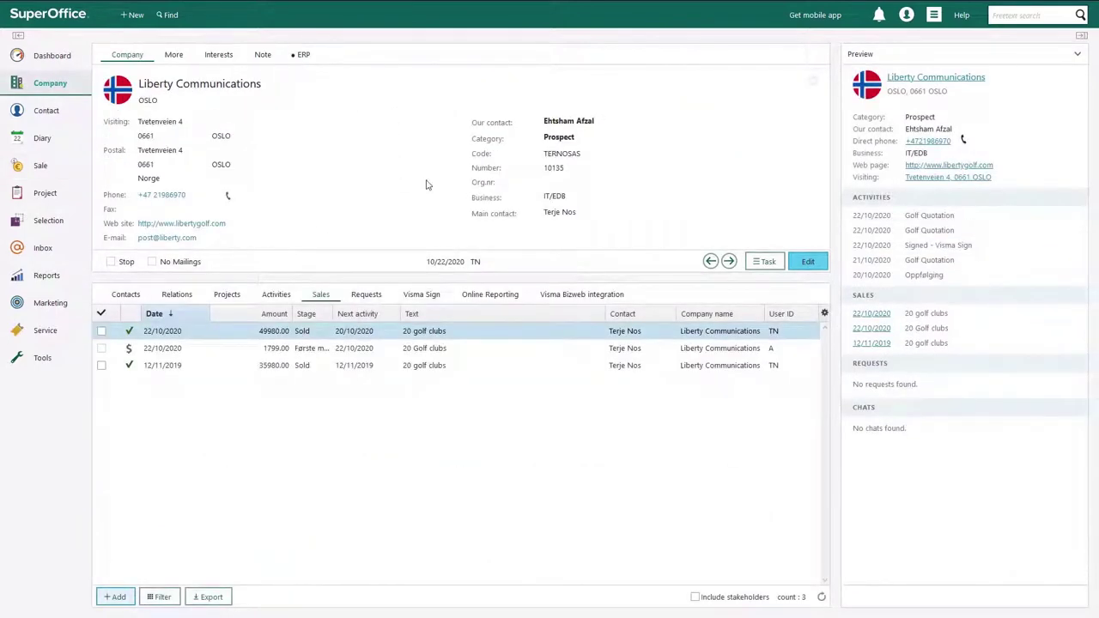
pyautogui.click(481, 294)
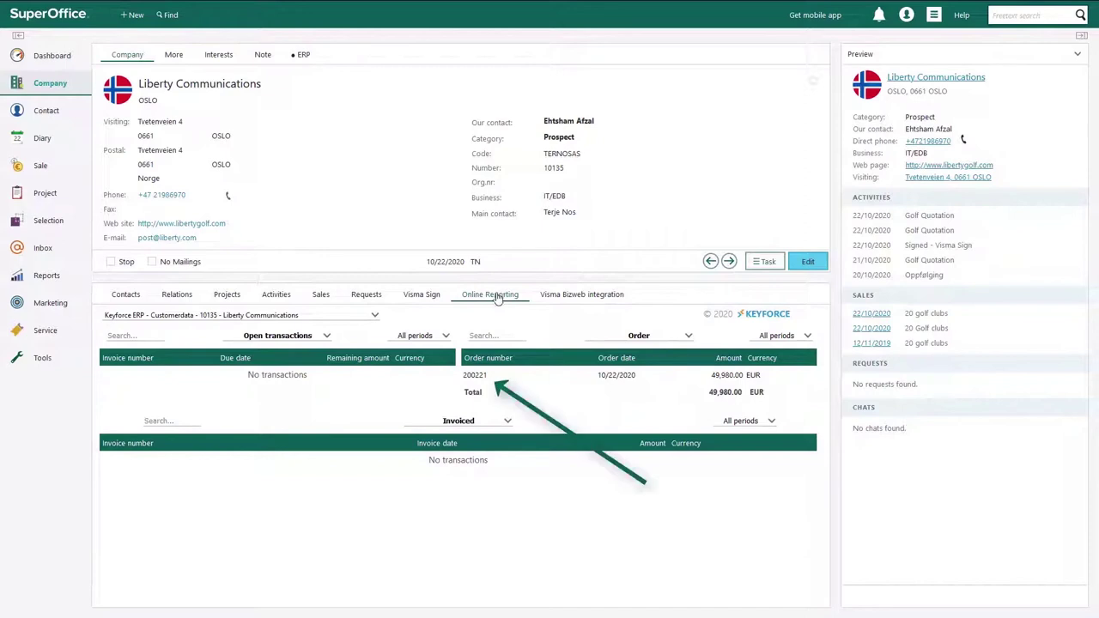
# Step: Examine the order lines of Liberty Communications' sales order and the orders containing product 2017 M1, and return to the reporting overview
pyautogui.click(549, 375)
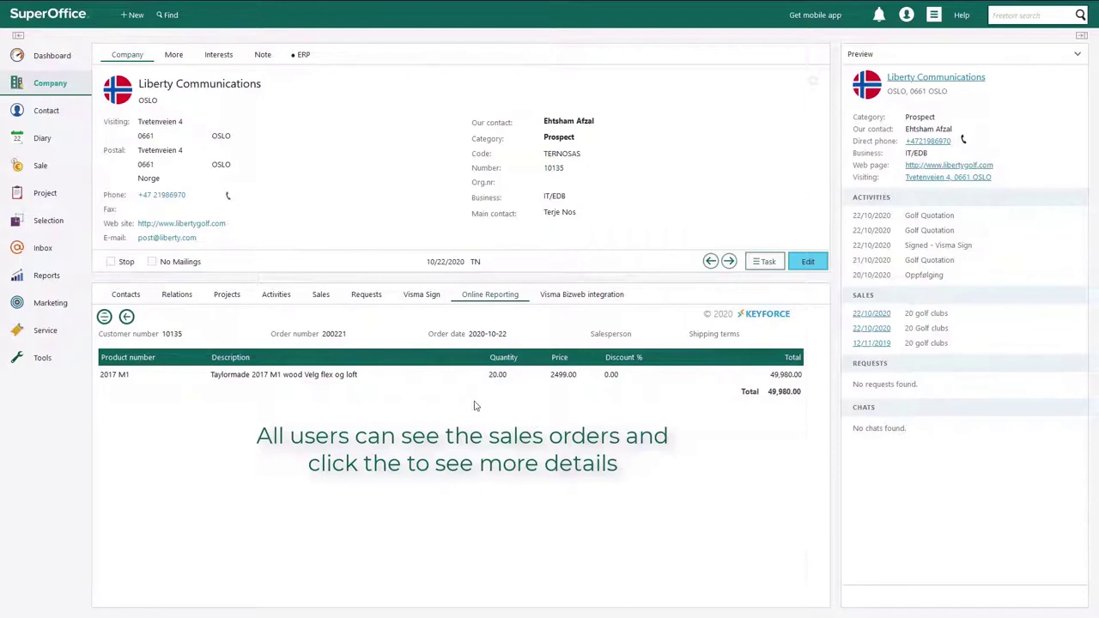
pyautogui.click(441, 376)
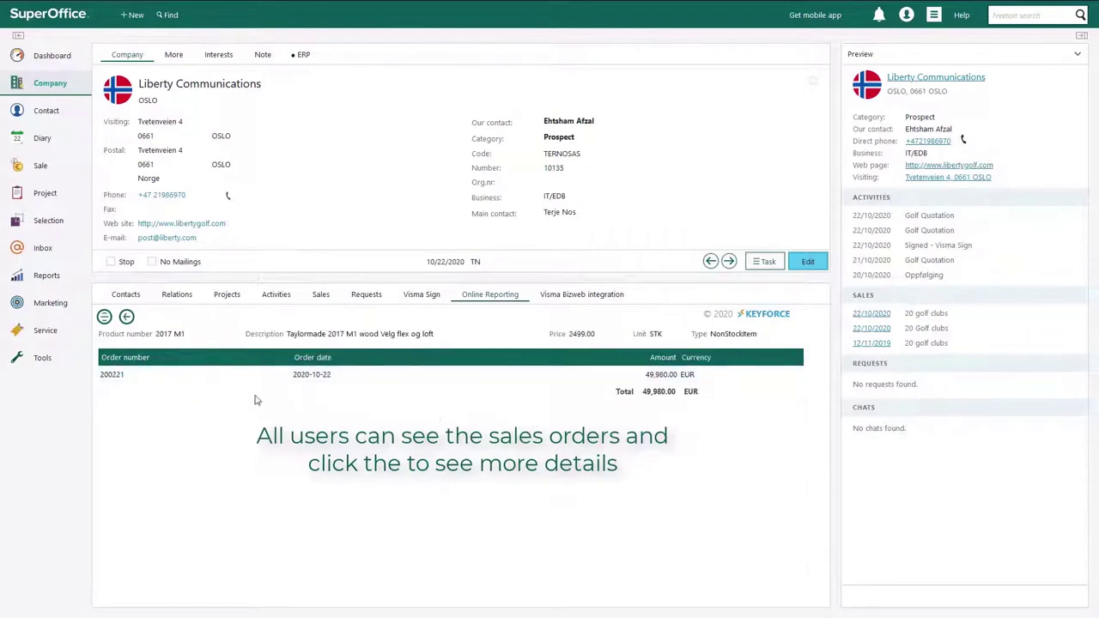
pyautogui.click(126, 317)
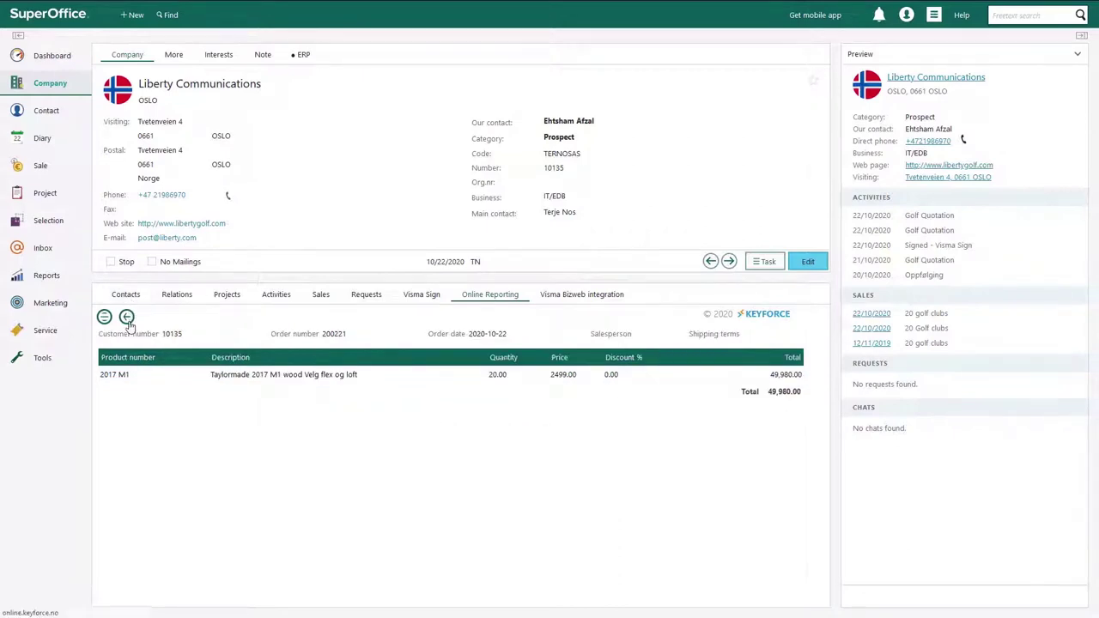
pyautogui.click(126, 317)
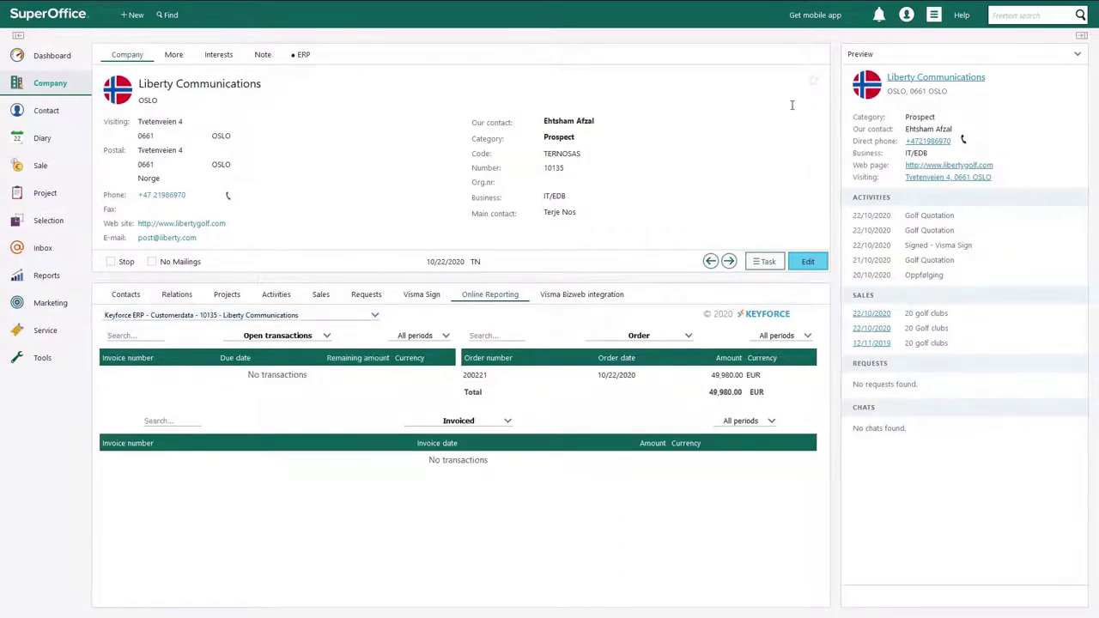
# Step: Show the Online Key Figures for Liberty Communications in place of the preview
pyautogui.click(854, 56)
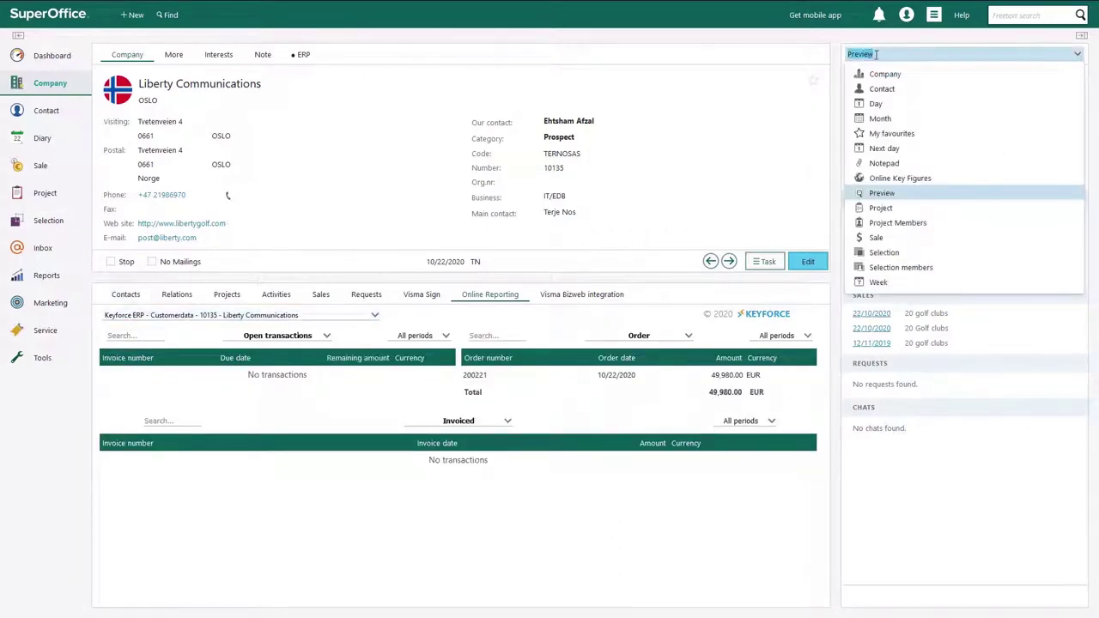
pyautogui.click(906, 178)
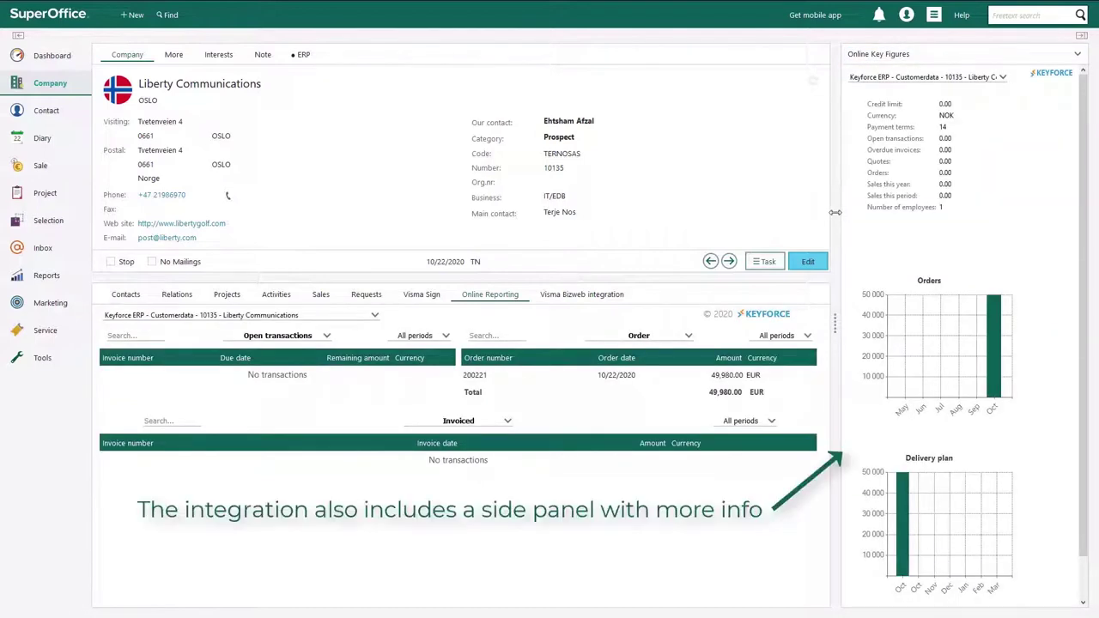